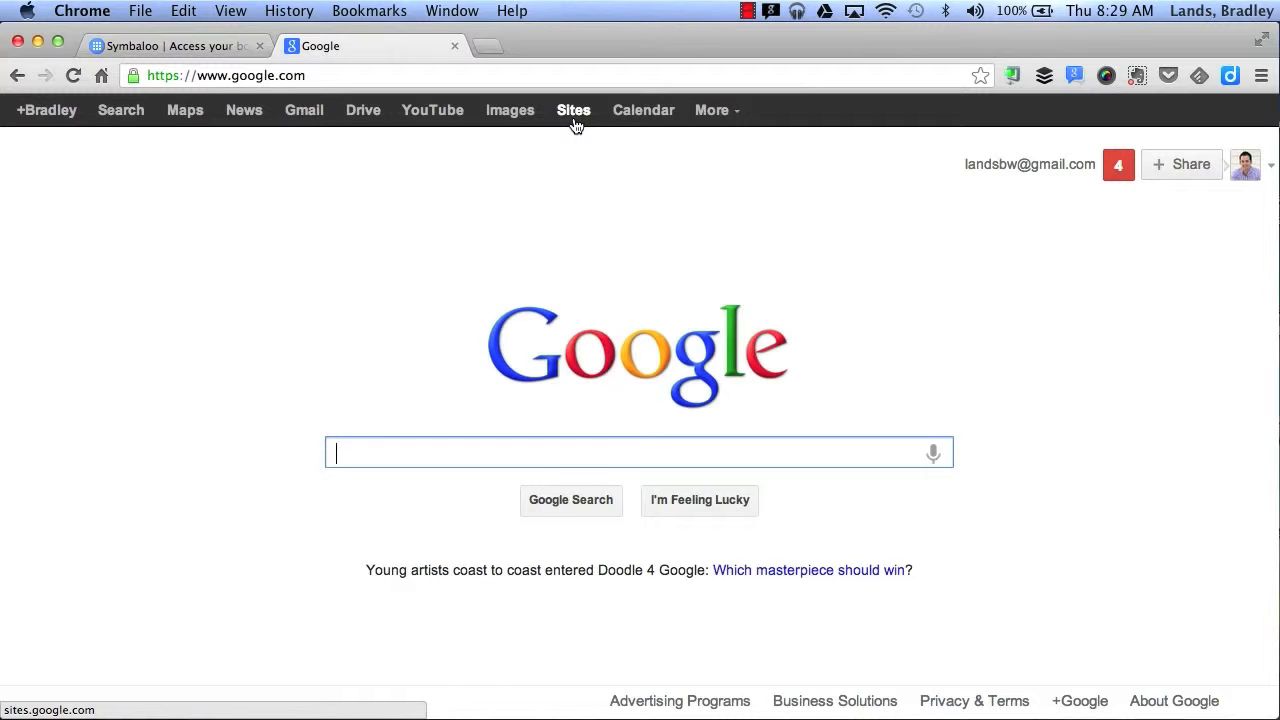
Open Google Sites from the full list of Google products and start creating a new site.
click(718, 112)
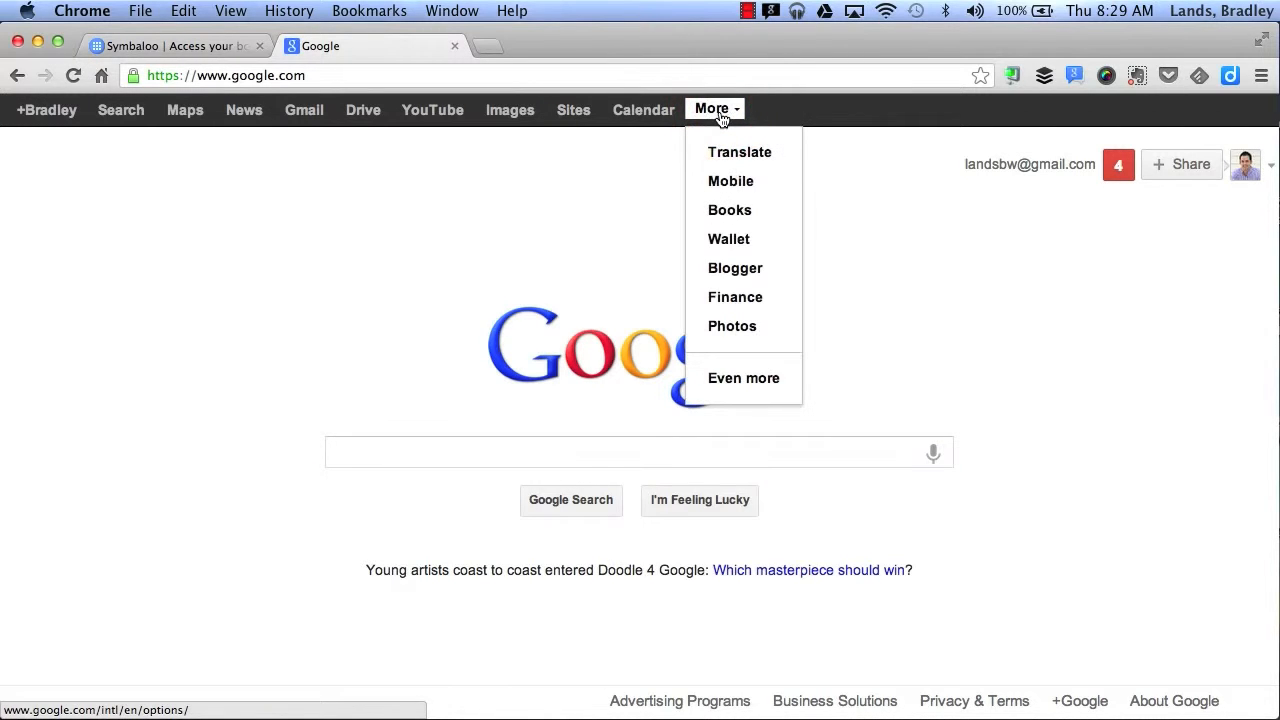
click(738, 376)
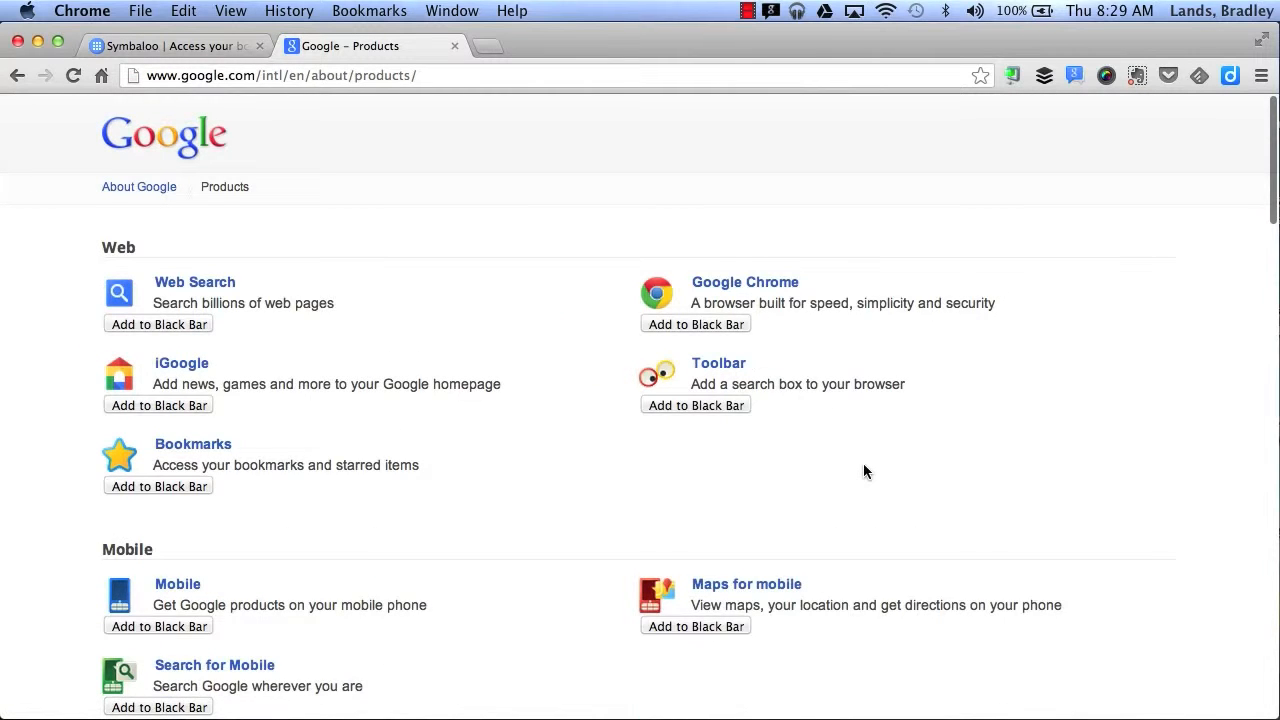
scroll(864, 470, down, 5)
scroll(864, 471, down, 15)
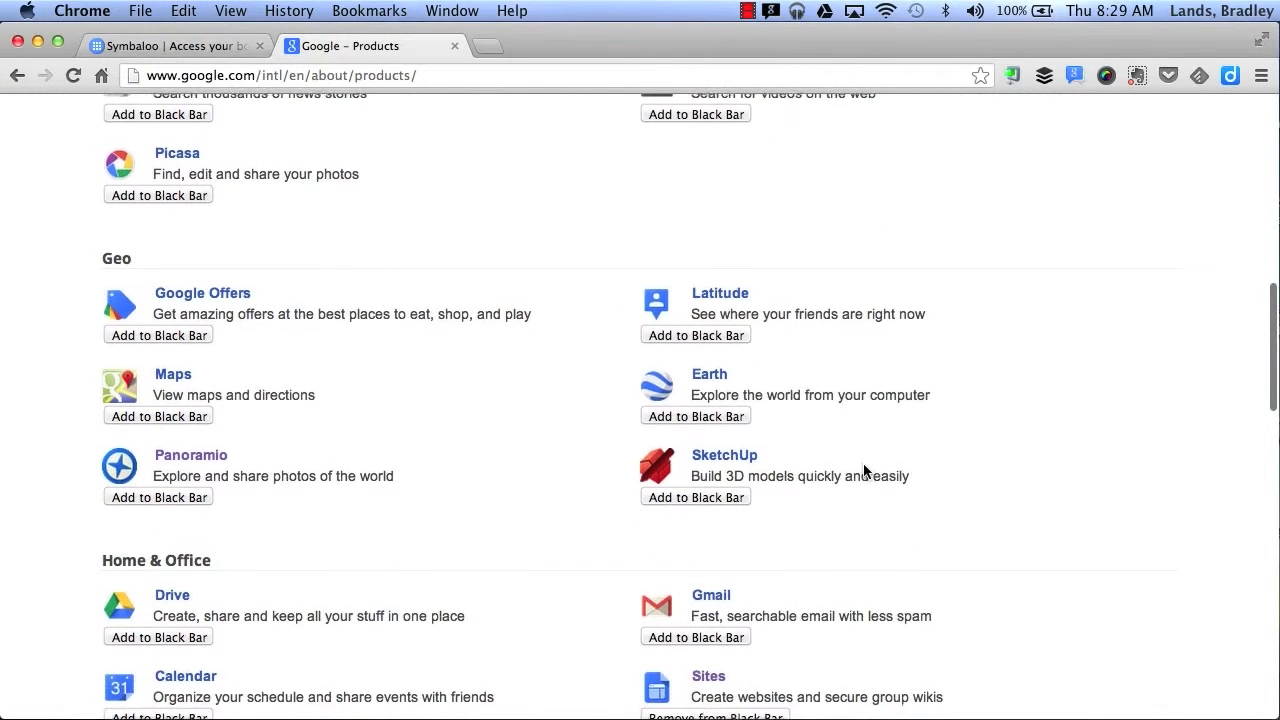
scroll(865, 471, down, 4)
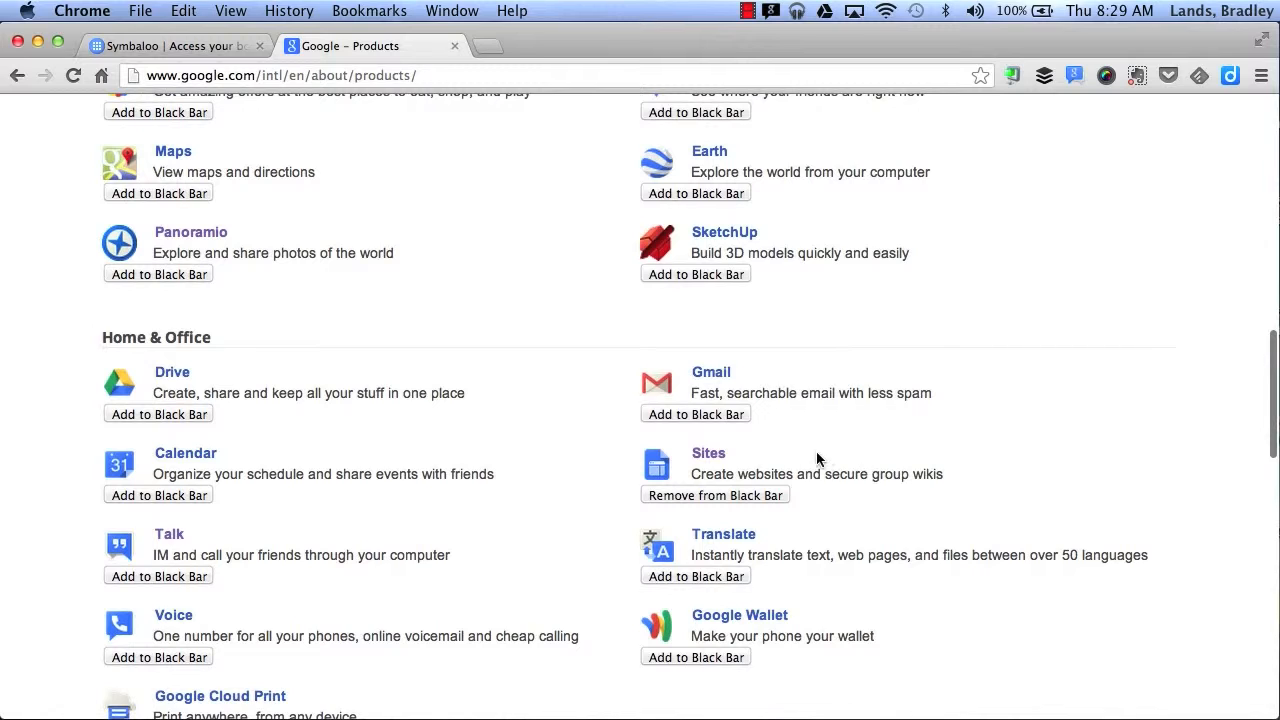
click(718, 454)
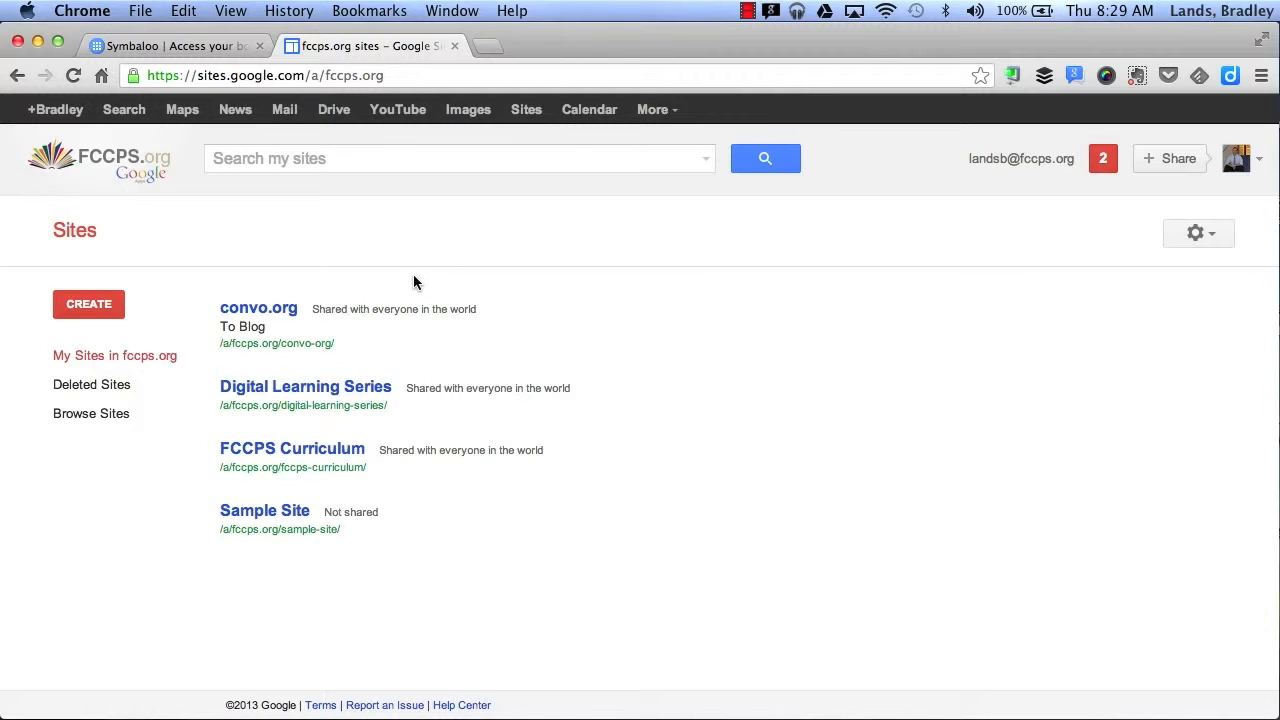
click(98, 312)
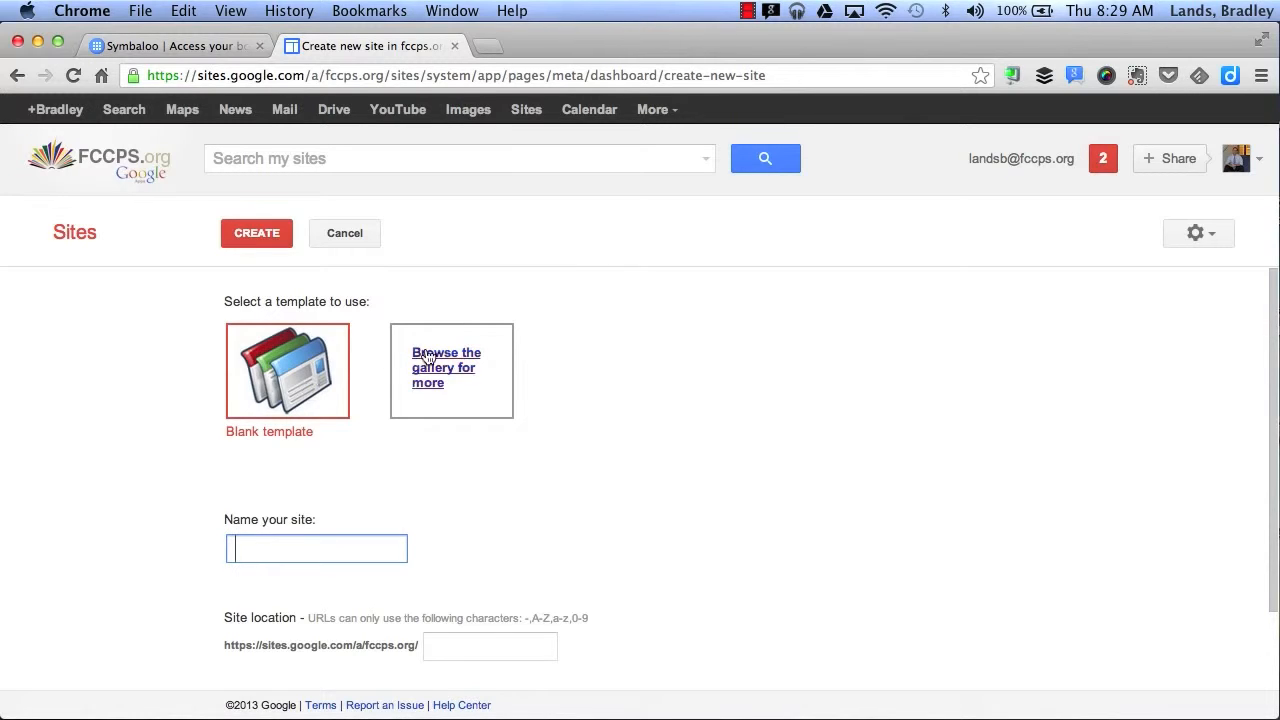
Browse the site template gallery and look through the Schools & education templates.
click(471, 372)
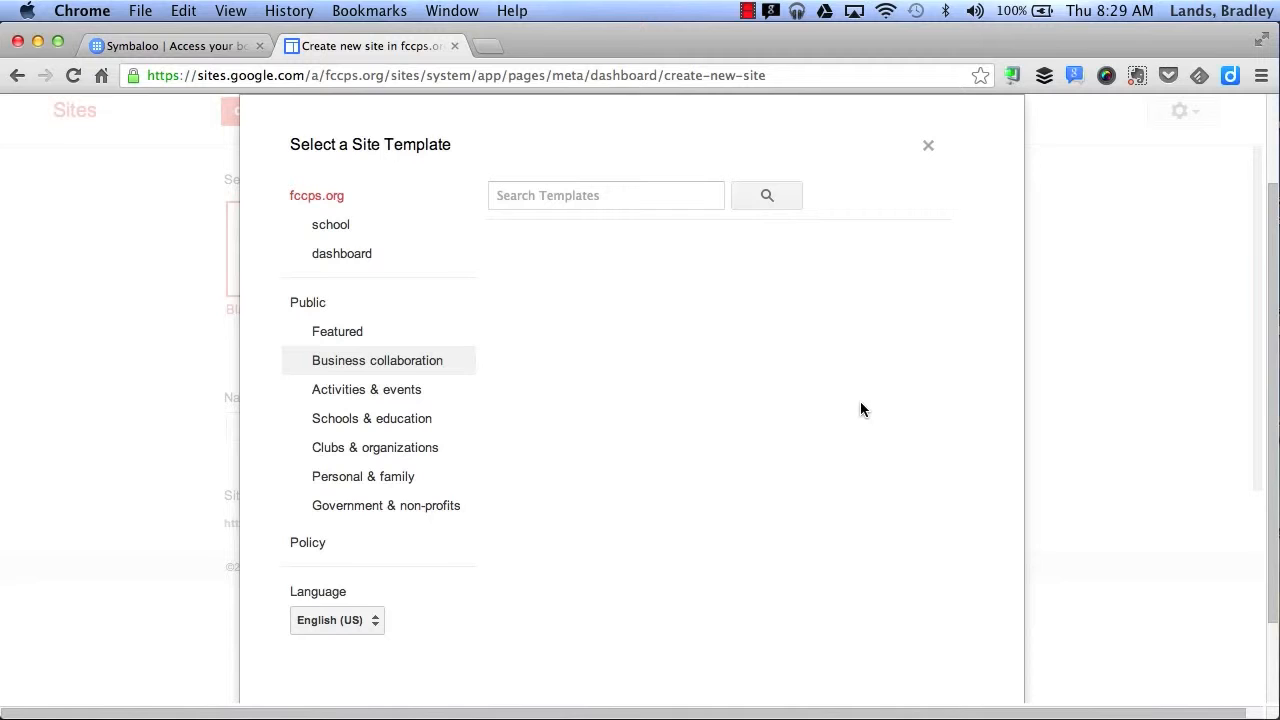
click(430, 421)
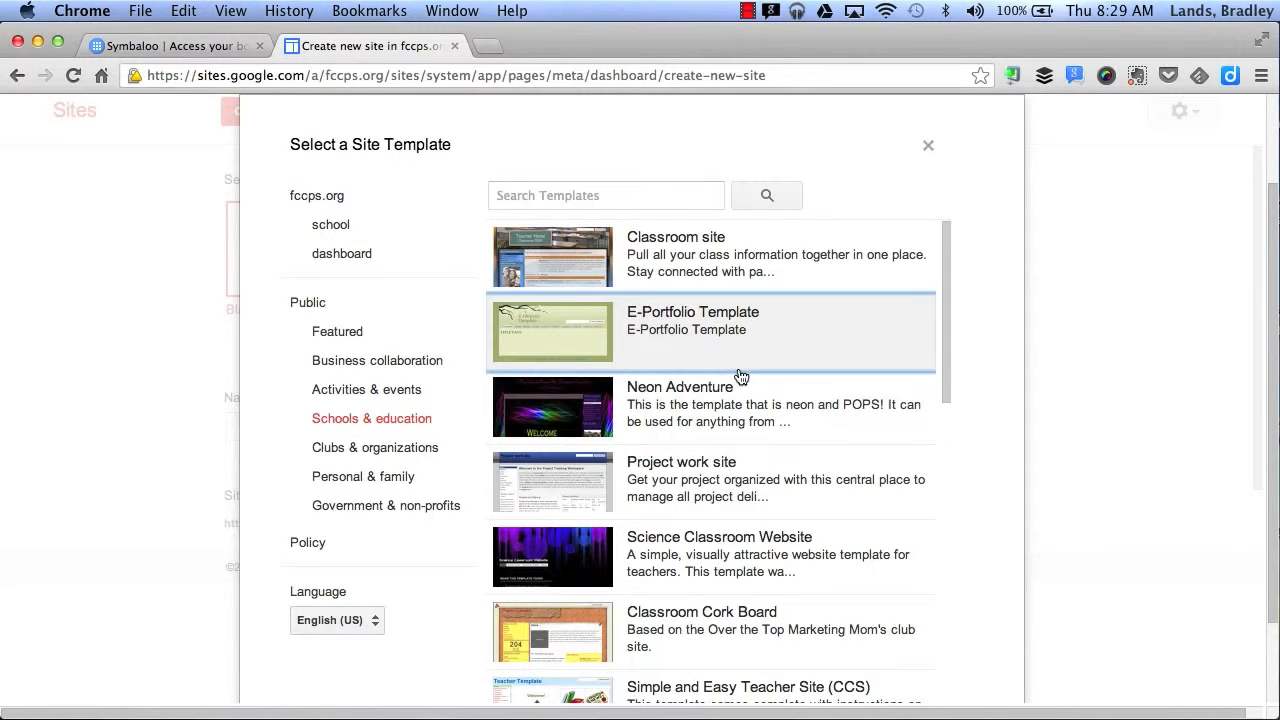
scroll(740, 376, down, 5)
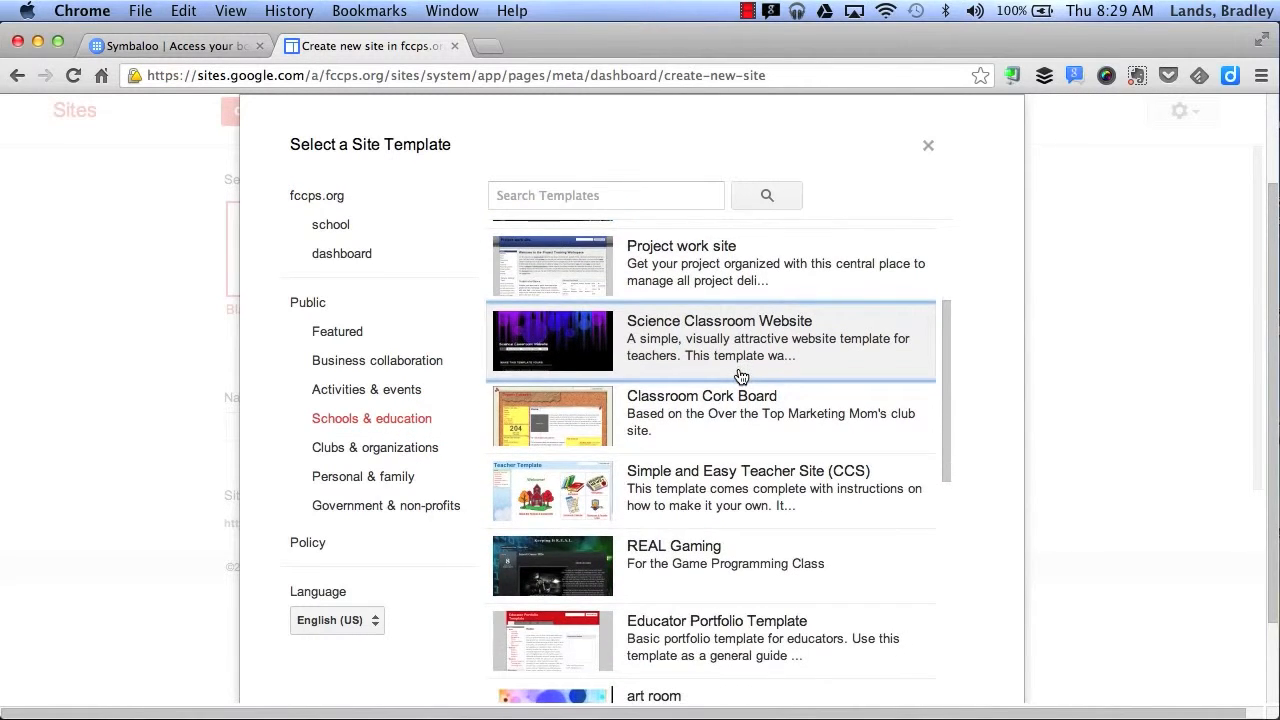
scroll(740, 376, down, 3)
scroll(740, 376, up, 1)
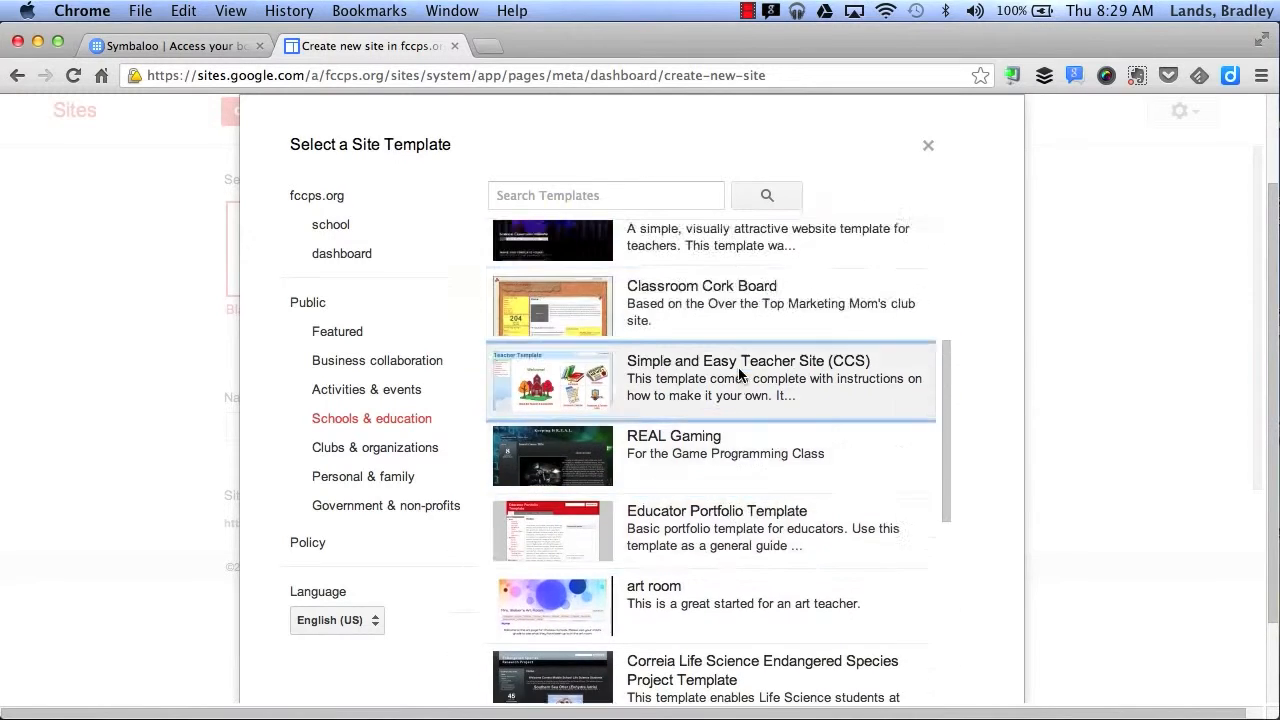
scroll(740, 376, up, 5)
Search the public site templates for "classroom", look through the matches, and leave the gallery without choosing one.
click(345, 375)
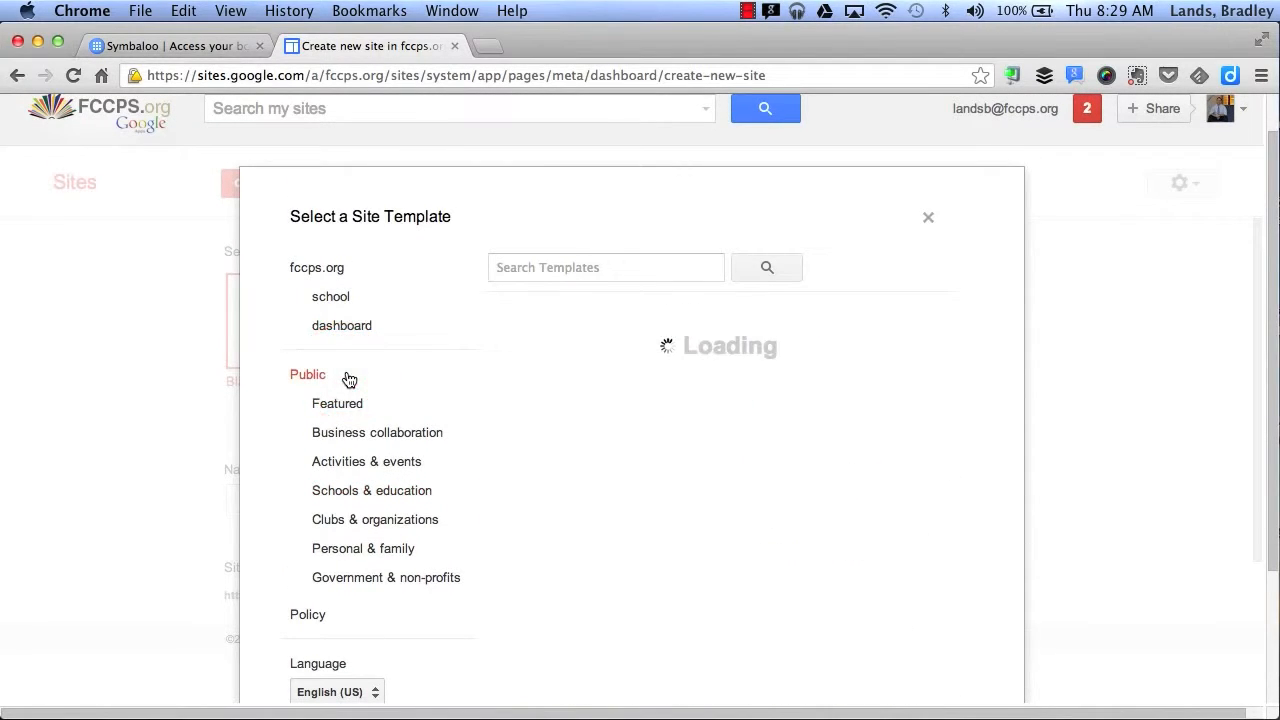
click(569, 262)
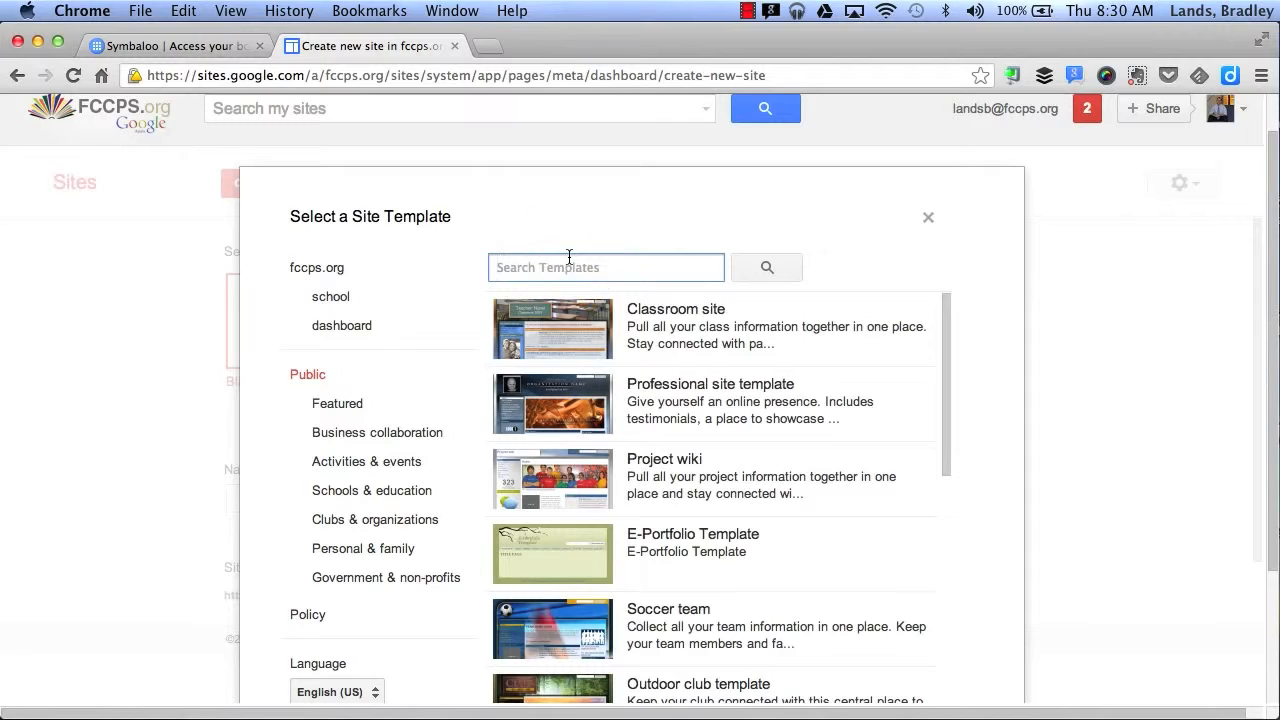
text(classroom)
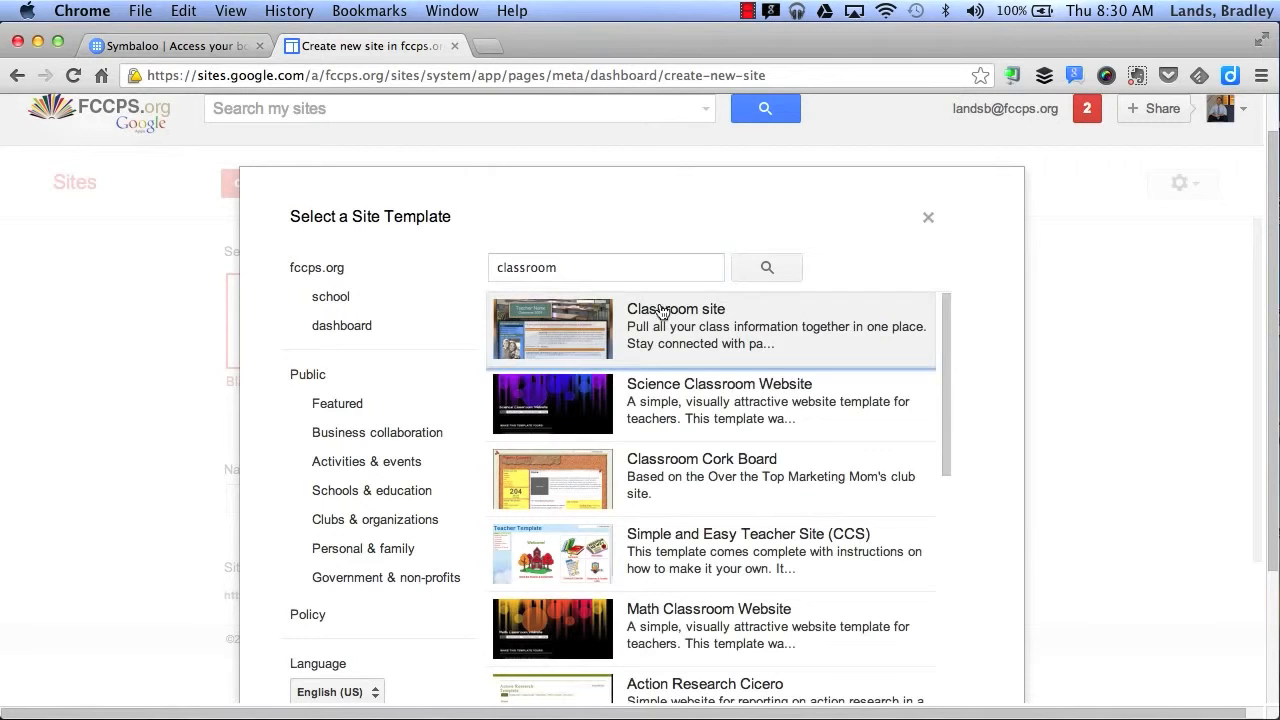
scroll(801, 440, down, 5)
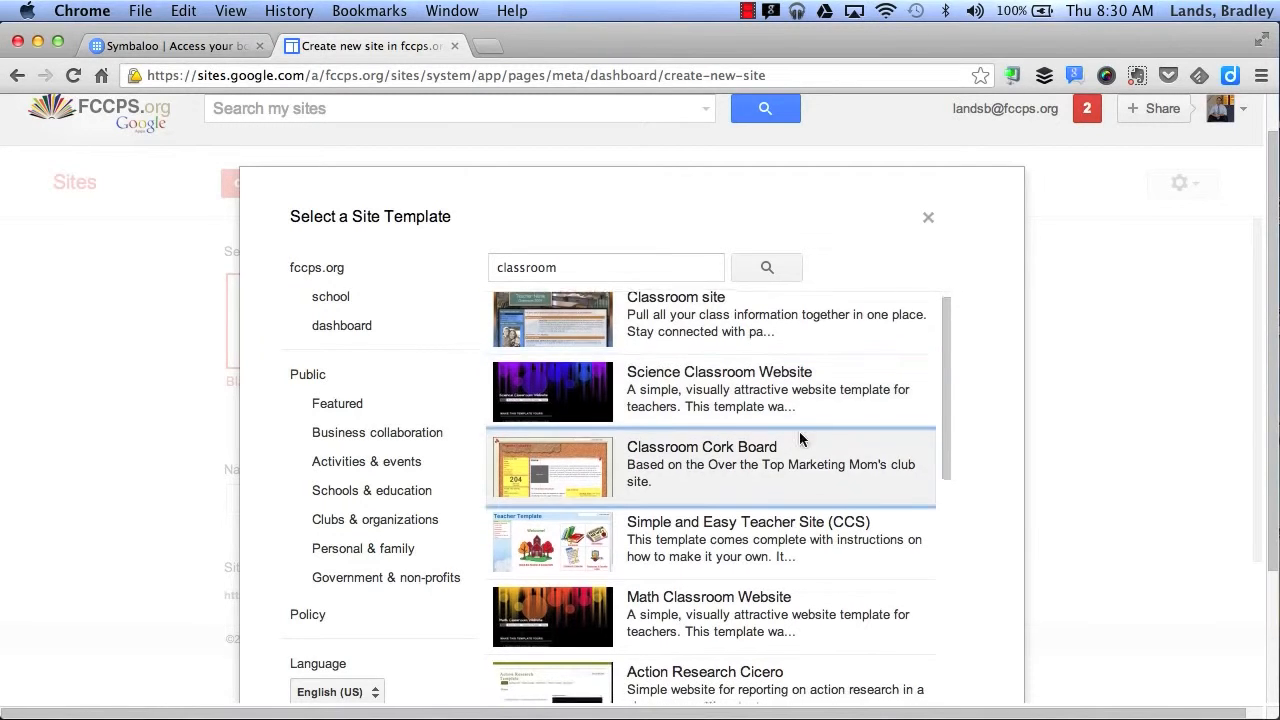
scroll(801, 440, up, 5)
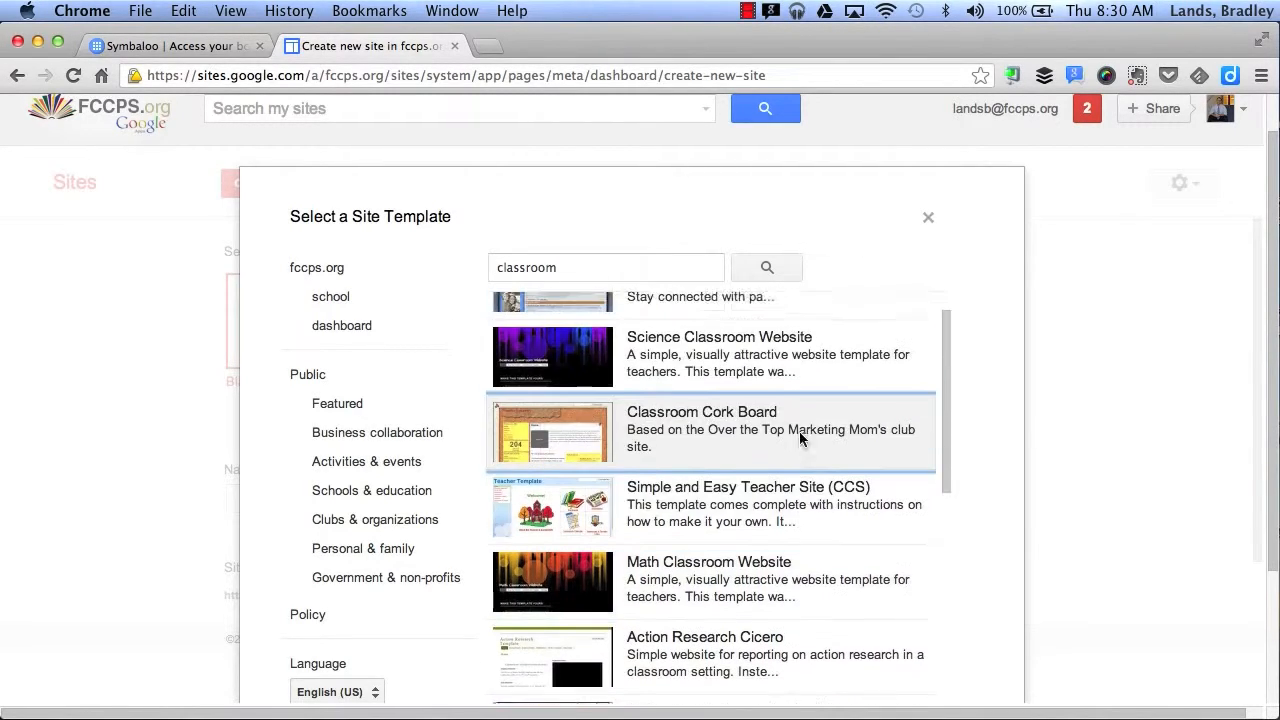
scroll(391, 440, down, 4)
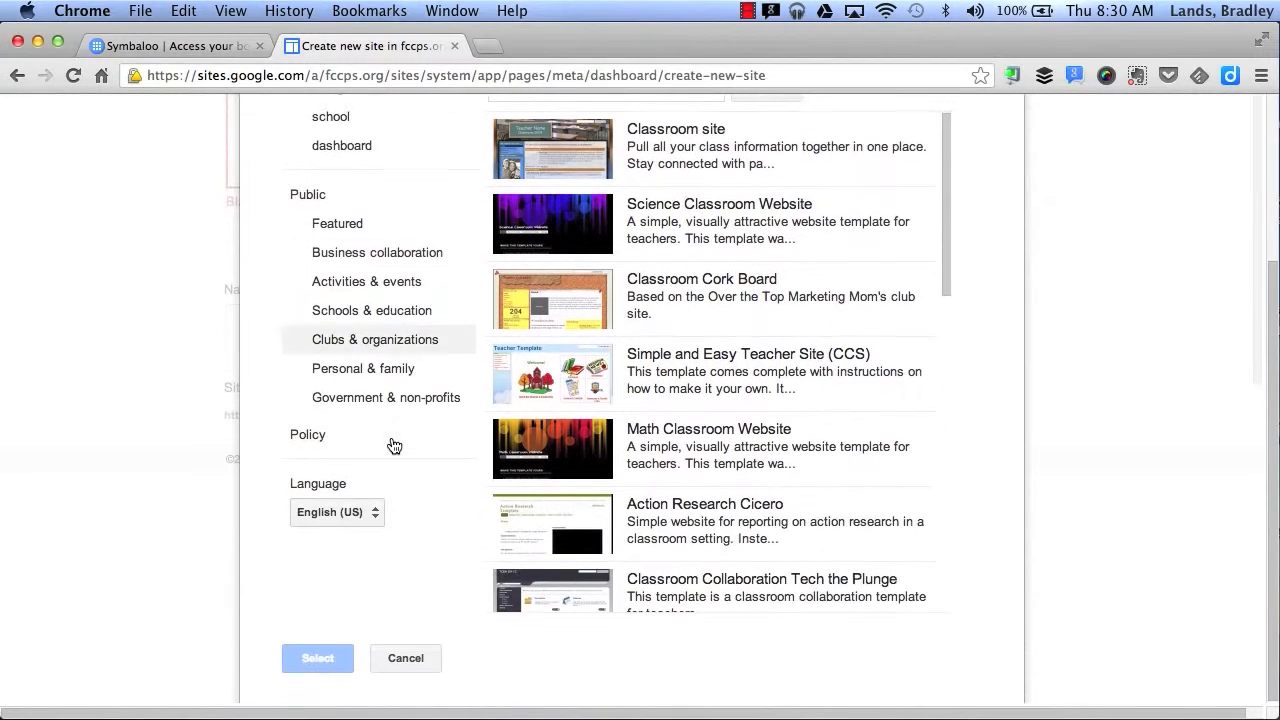
click(405, 656)
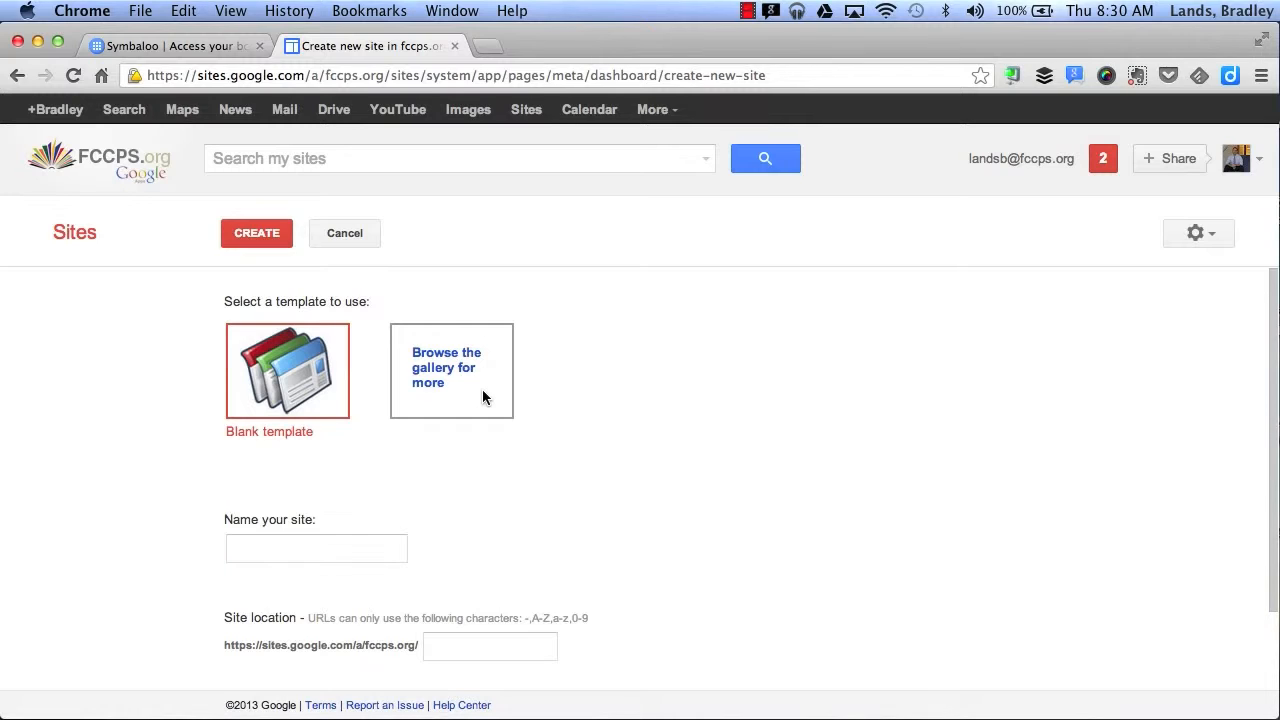
Name the new site "My Google Site", keeping the blank template.
scroll(400, 420, down, 2)
click(310, 451)
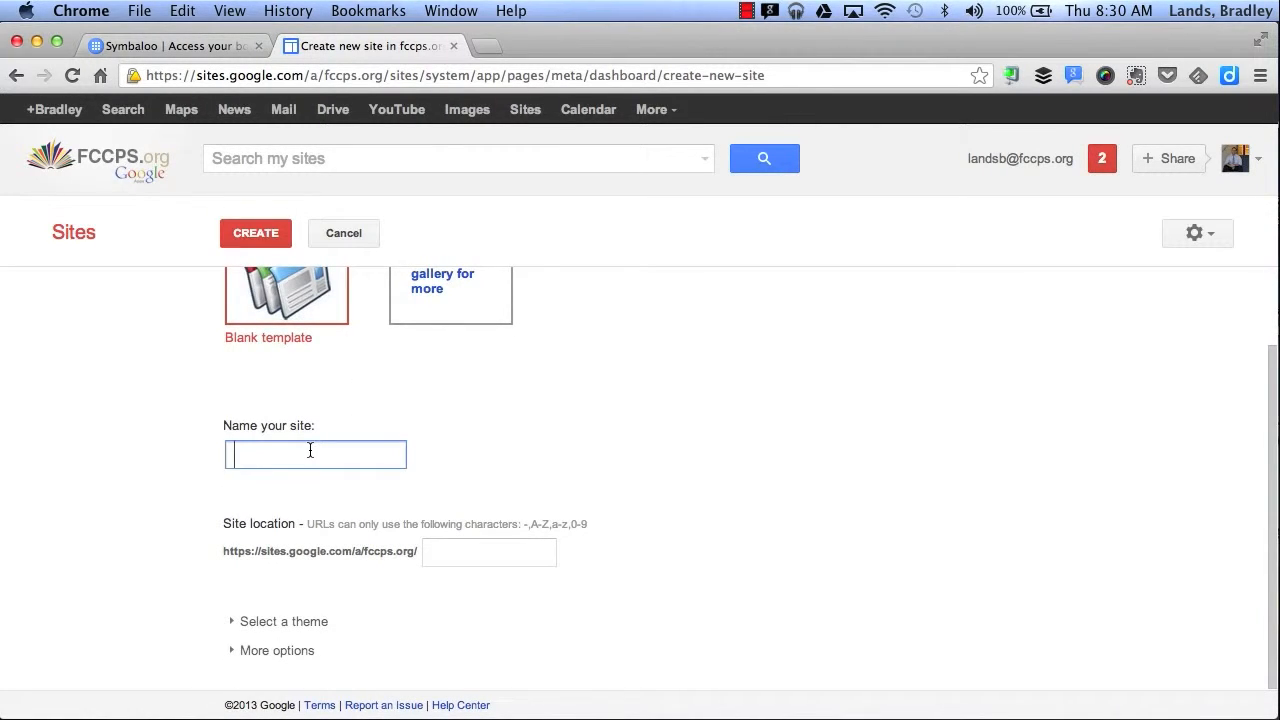
text(My Google Site)
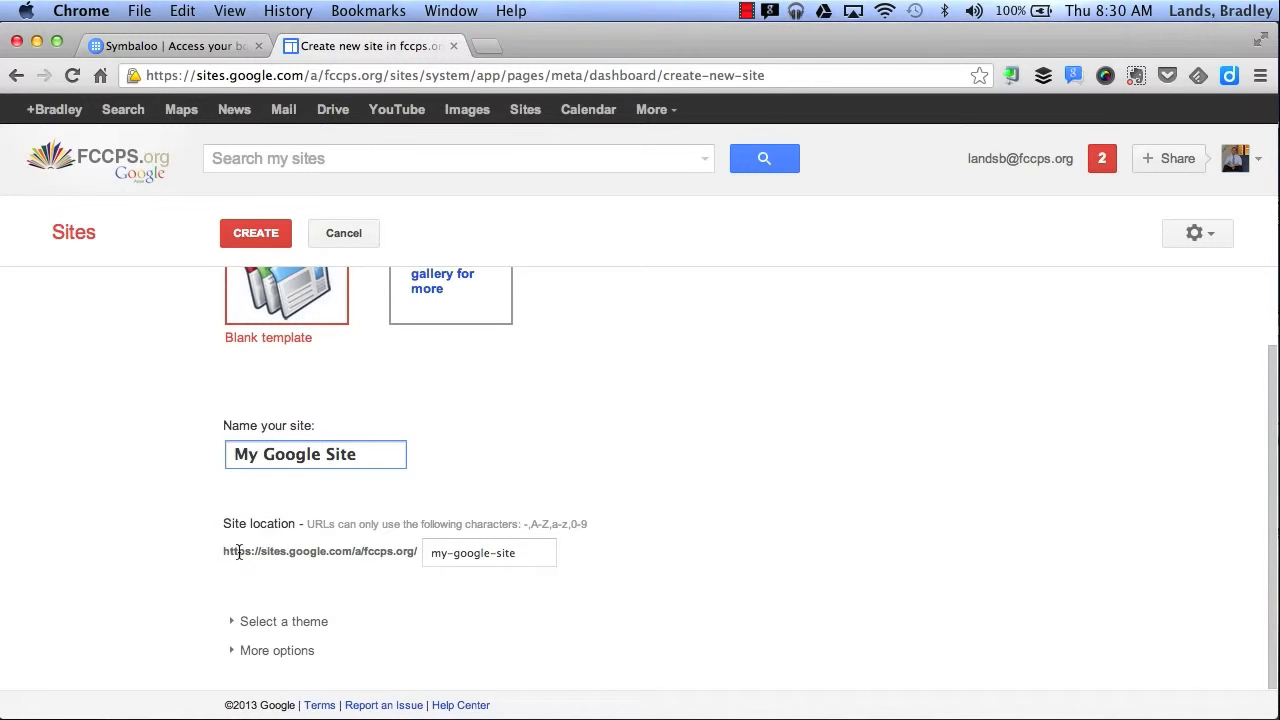
Look through the available site themes and choose the Notebook theme for the new site.
scroll(457, 602, down, 1)
click(233, 618)
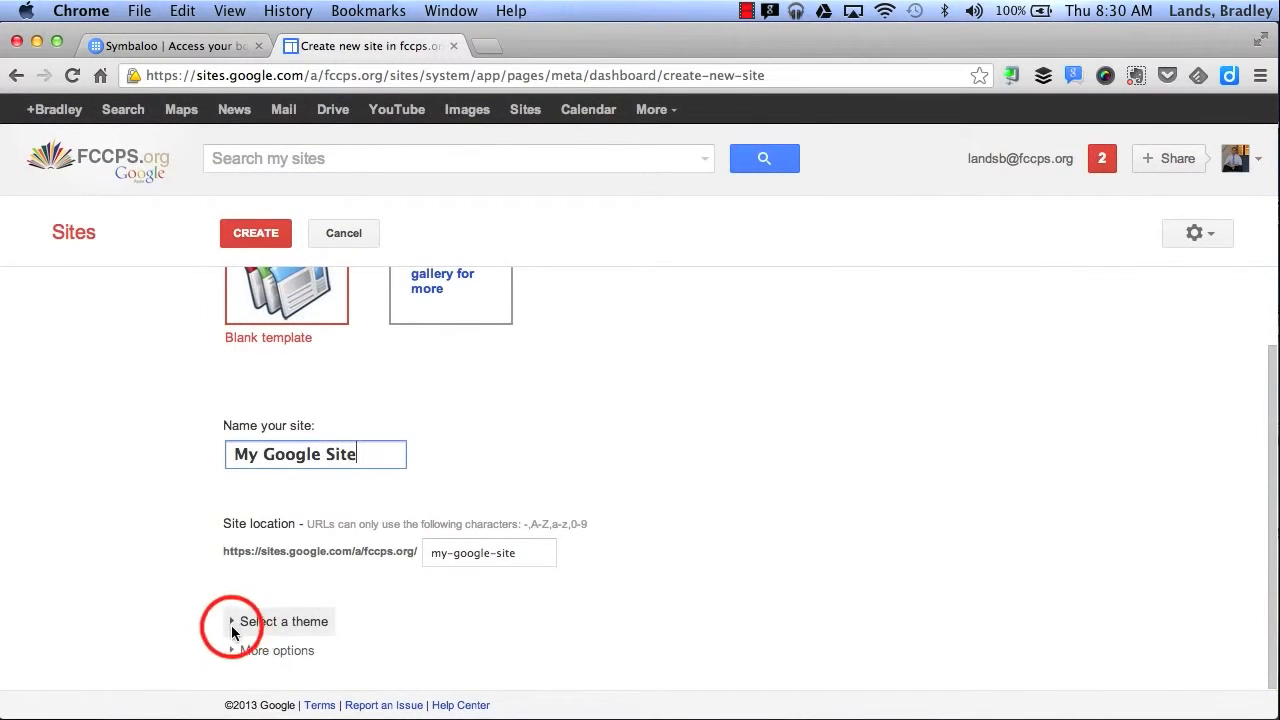
scroll(630, 635, down, 10)
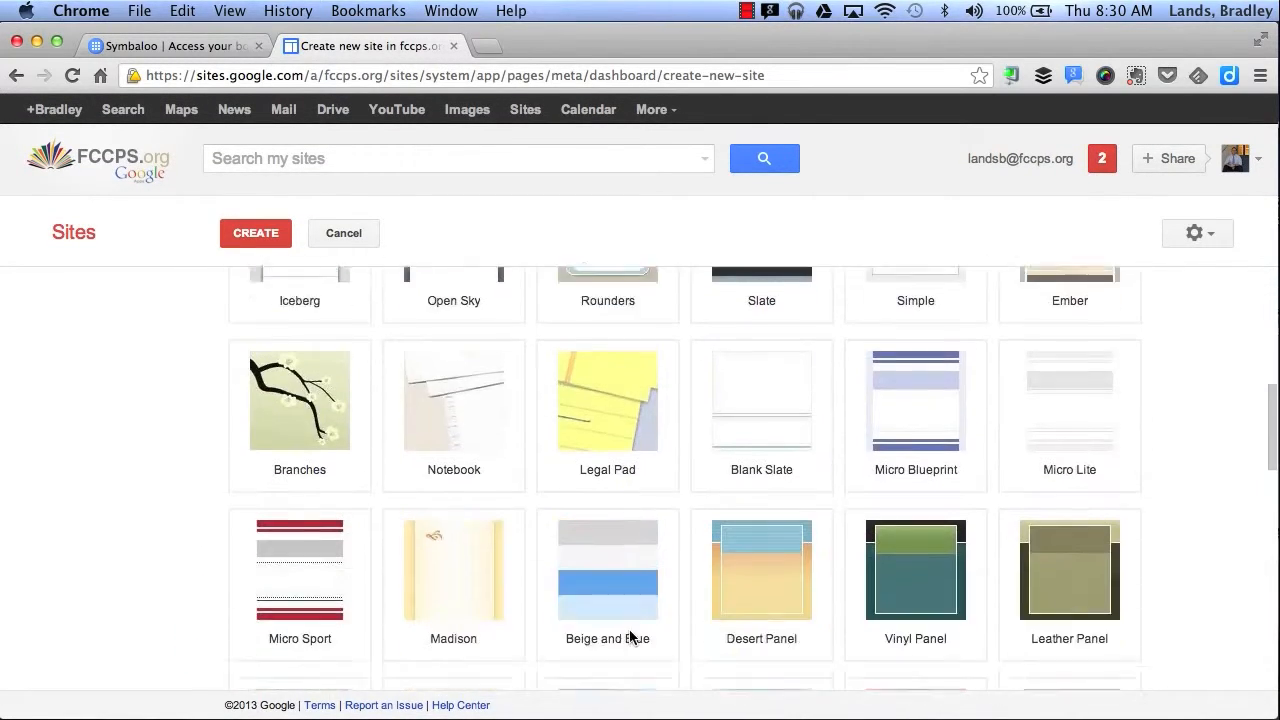
scroll(631, 639, down, 4)
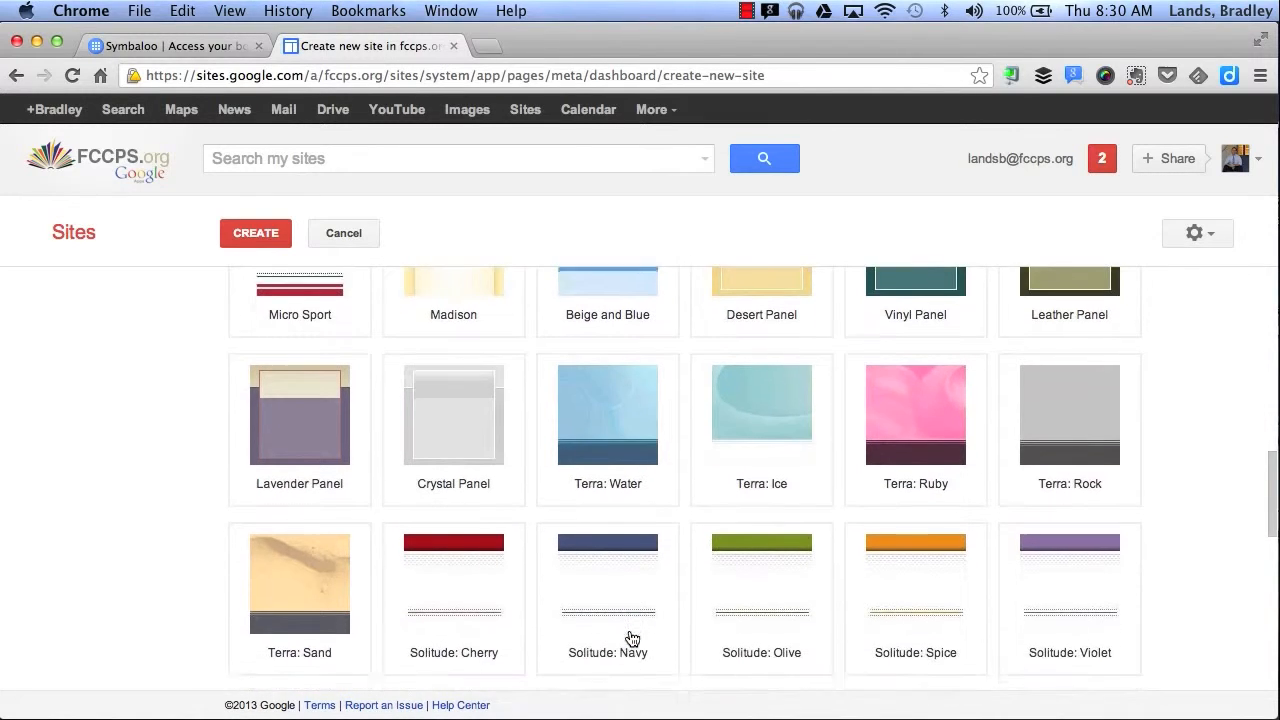
scroll(631, 639, up, 5)
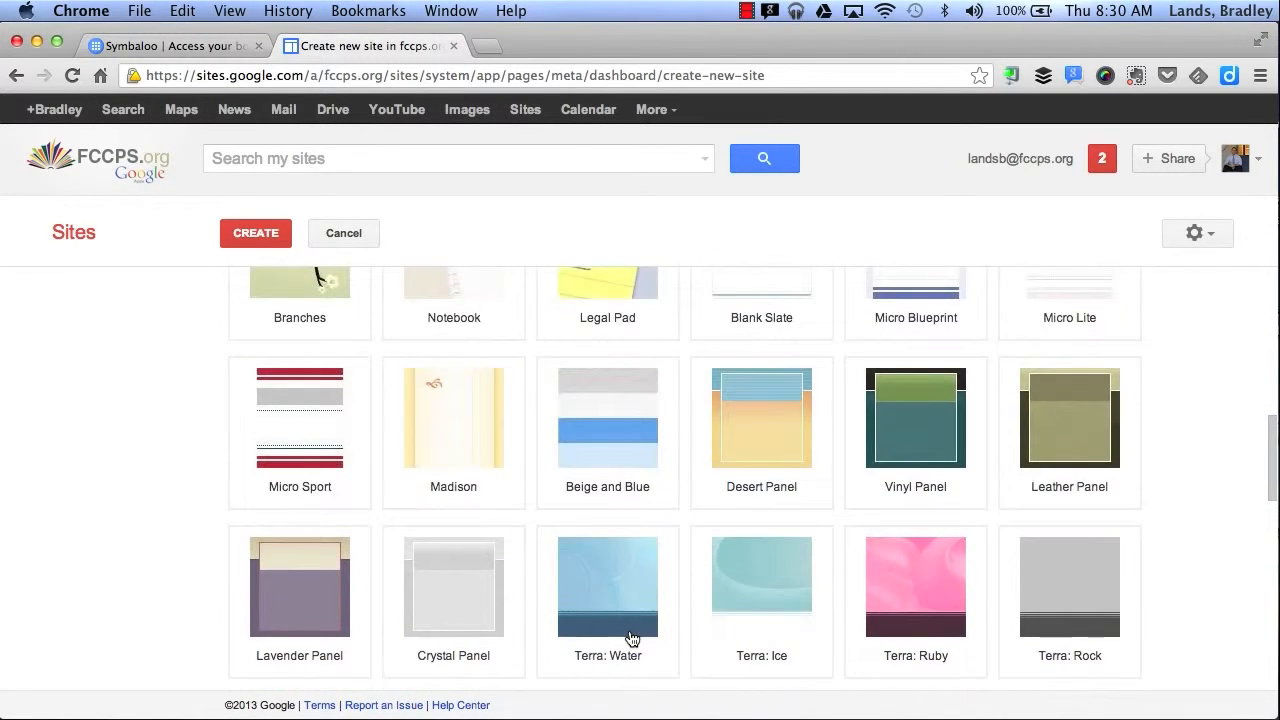
scroll(631, 639, up, 3)
click(475, 413)
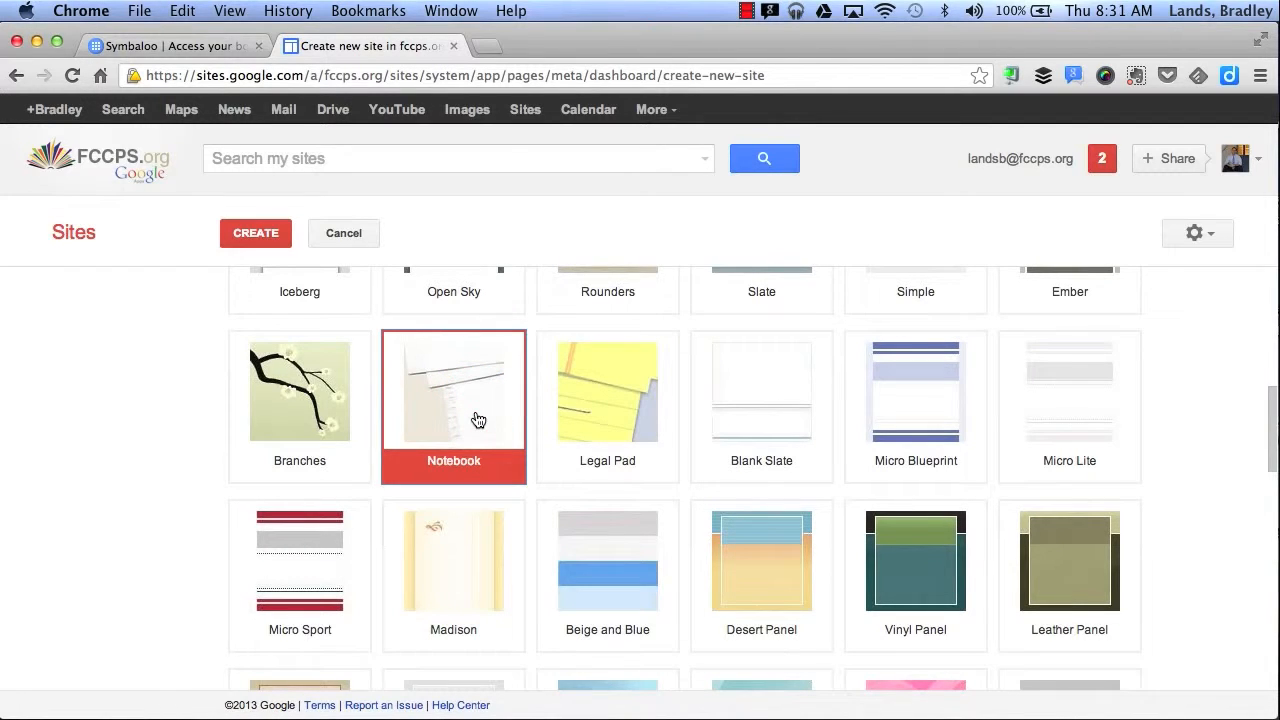
Show the additional site options and set the site categories to "school, education", leaving the site description empty.
scroll(74, 506, down, 20)
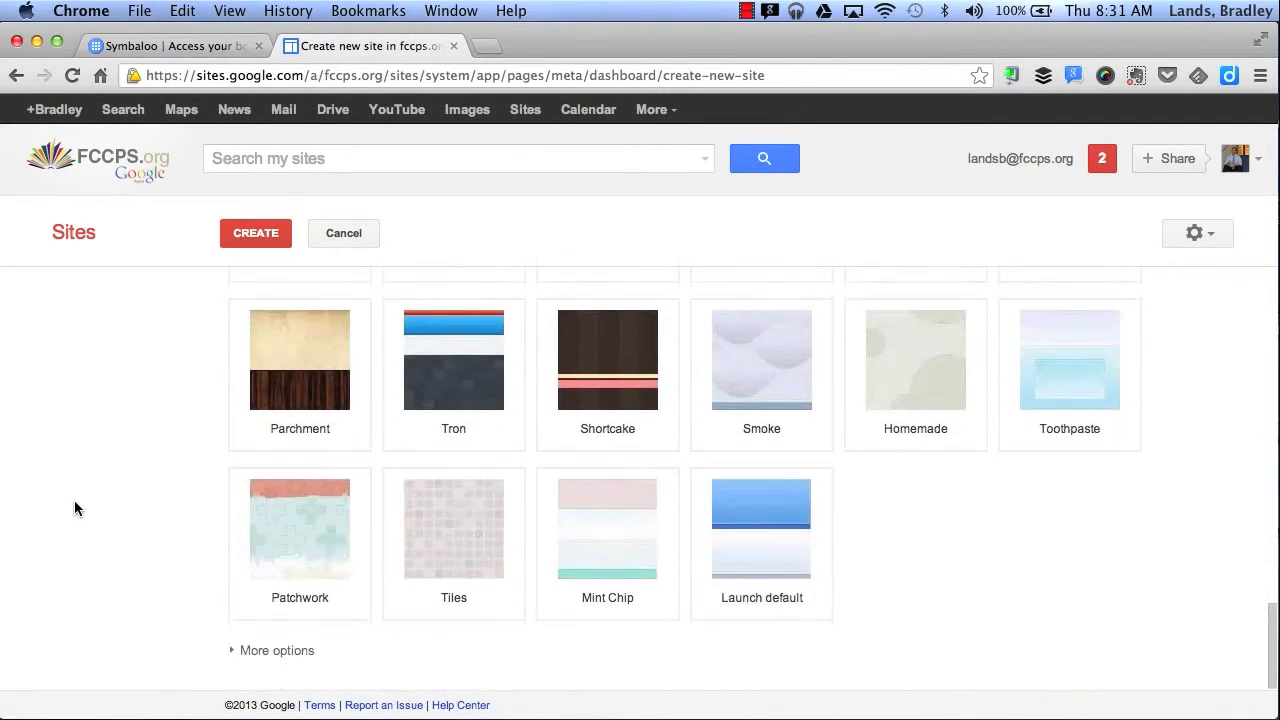
click(236, 654)
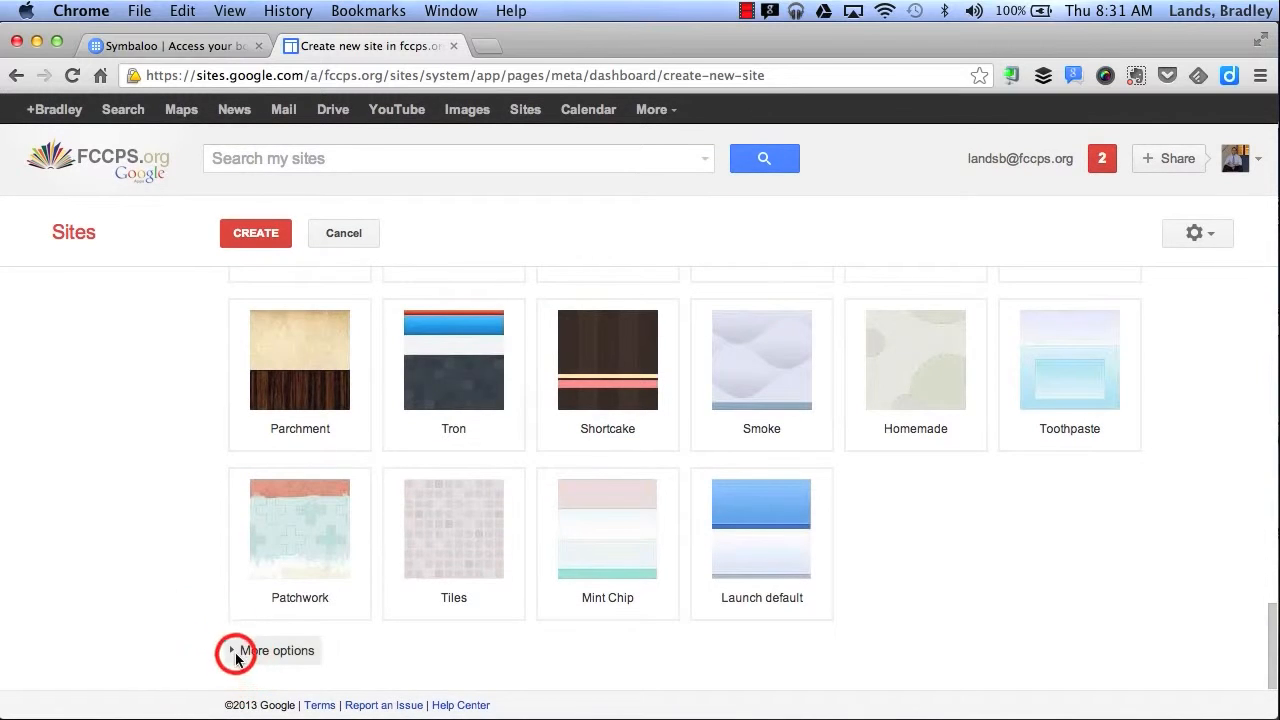
scroll(236, 654, down, 3)
click(282, 503)
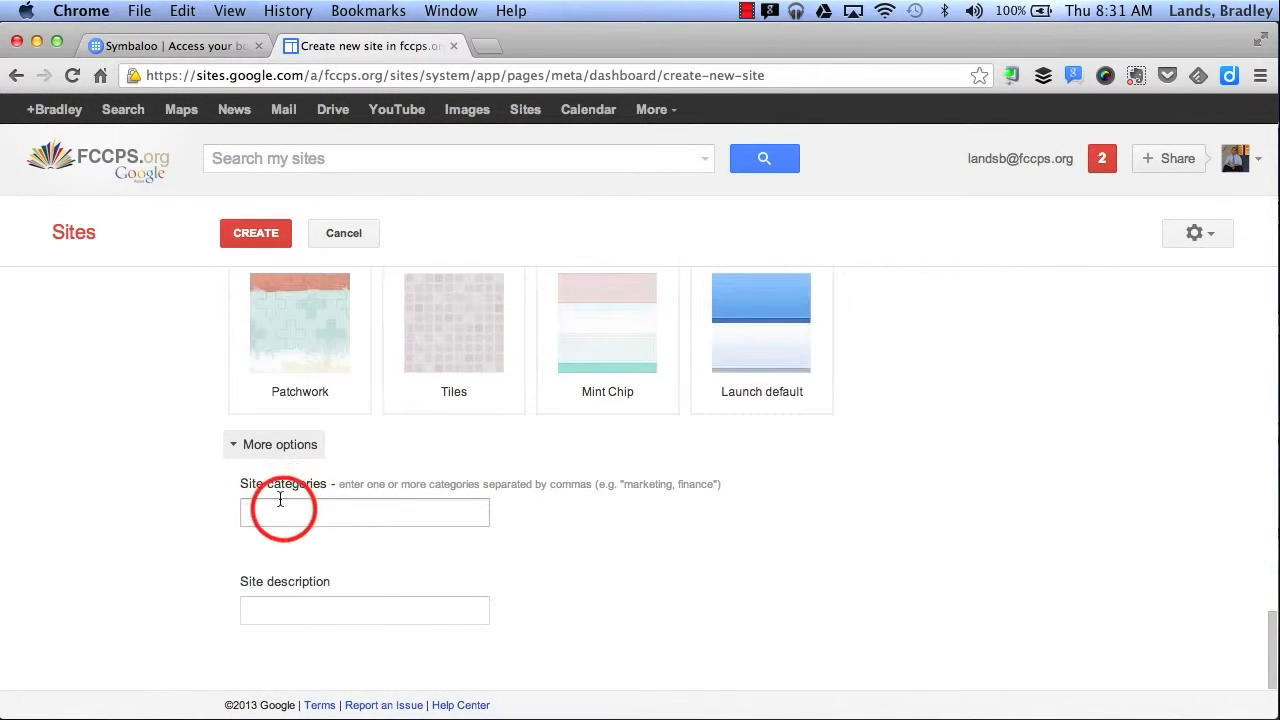
text(school, education)
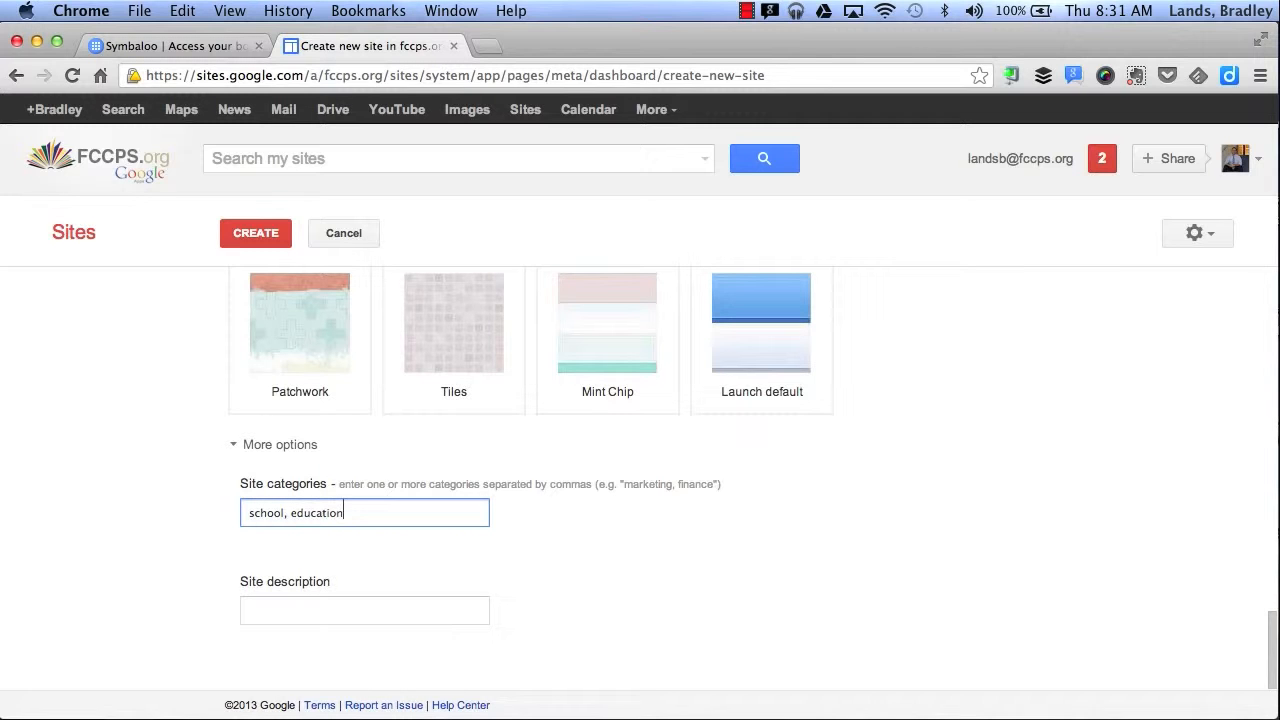
click(251, 619)
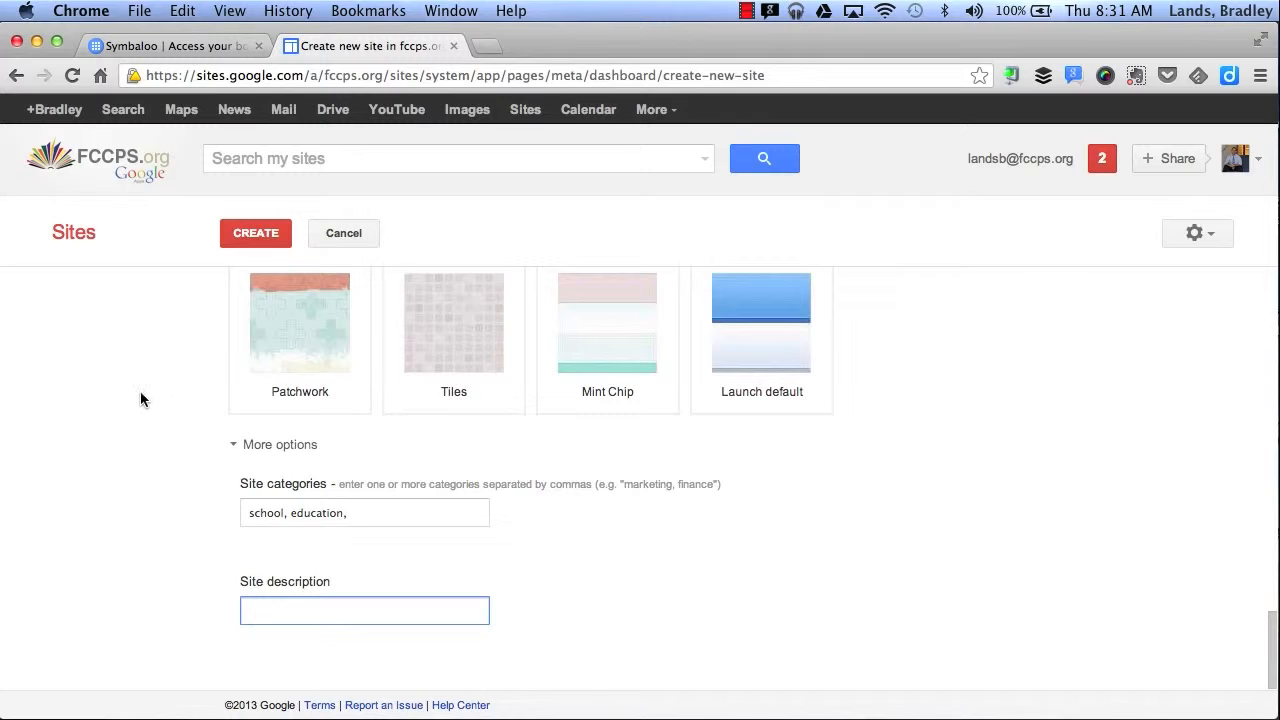
Review the template, name and location settings, and create the site.
scroll(140, 397, up, 10)
scroll(140, 399, up, 2)
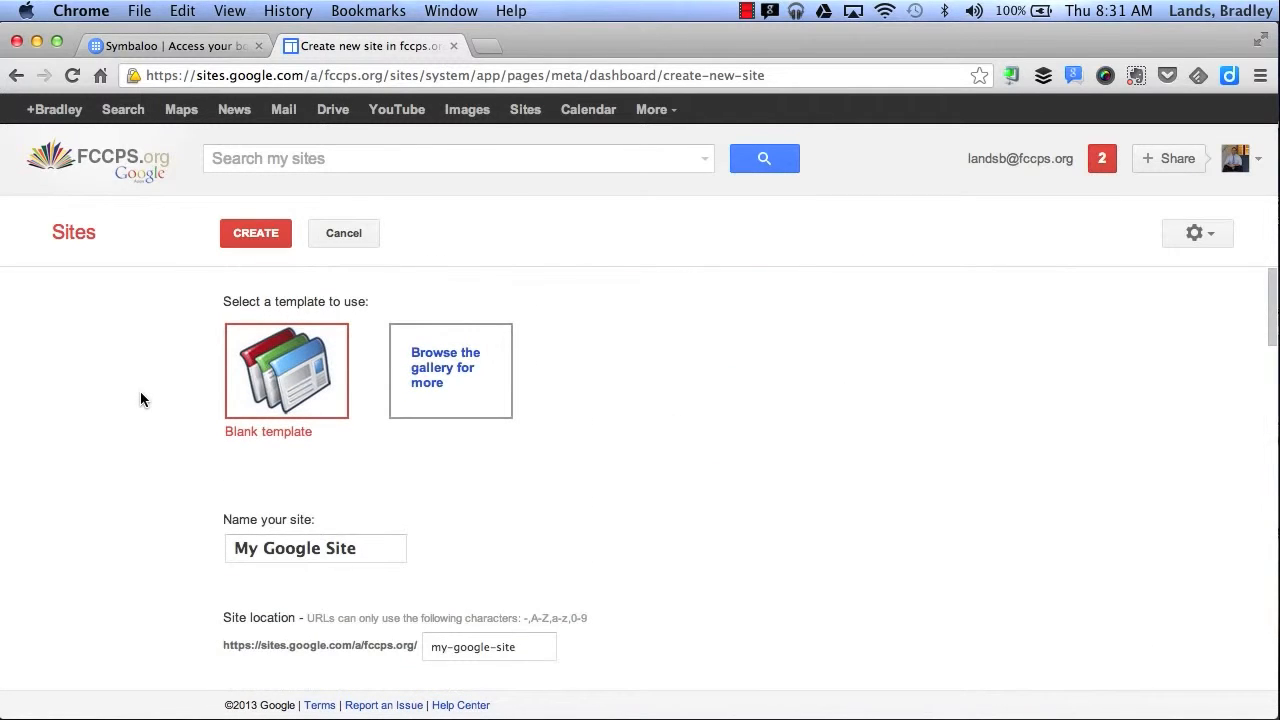
click(265, 234)
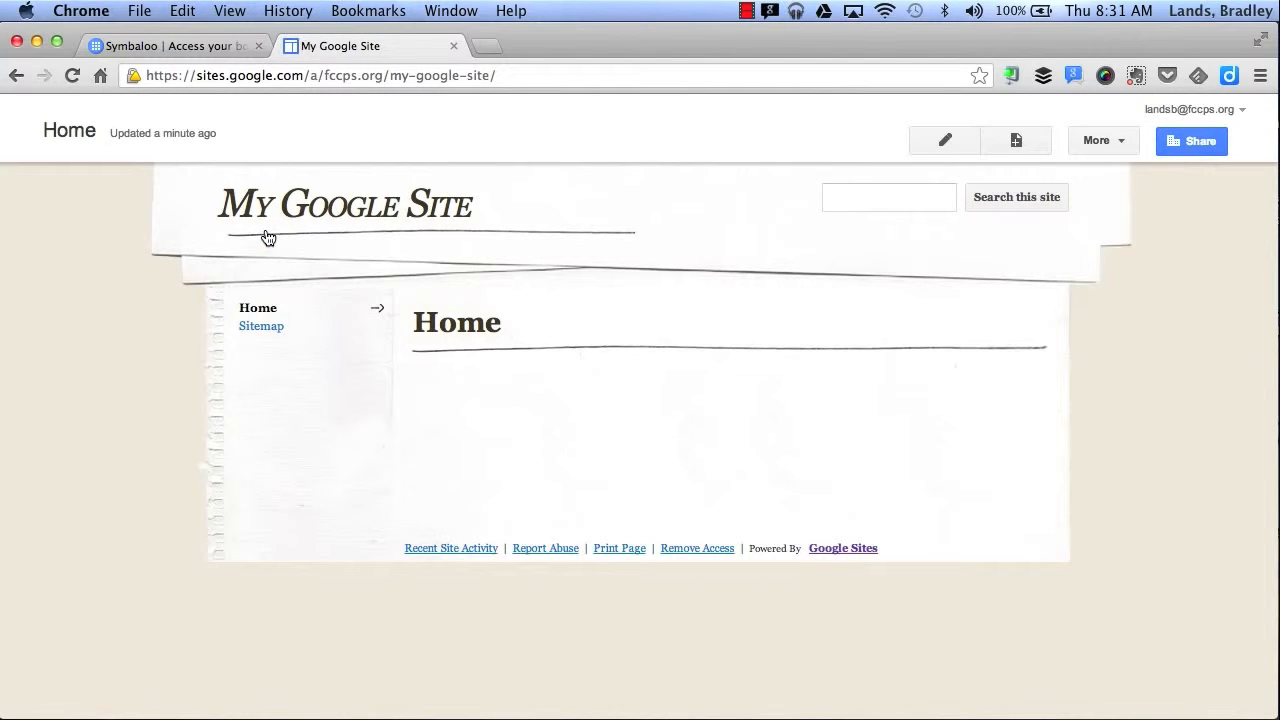
Edit the home page to contain the text "I can type in text", retitle it "Google Site", and save the page.
click(927, 147)
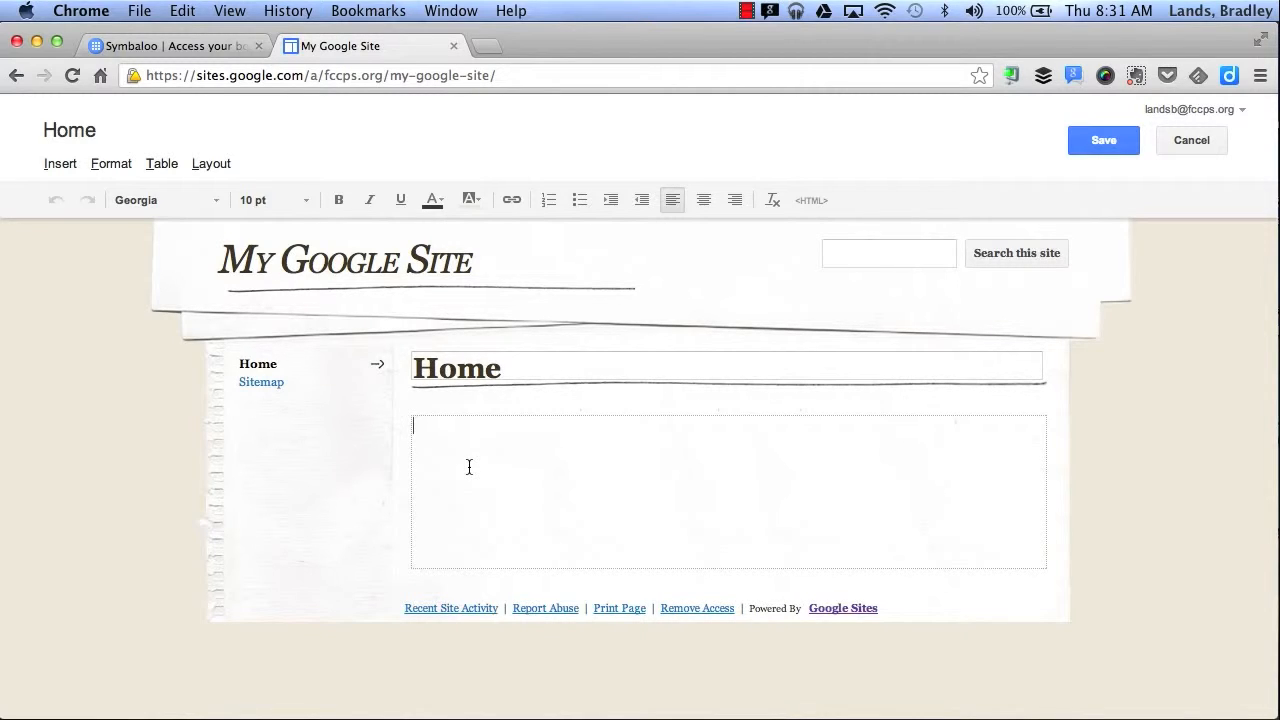
text(I can type in text)
click(463, 372)
double_click(465, 372)
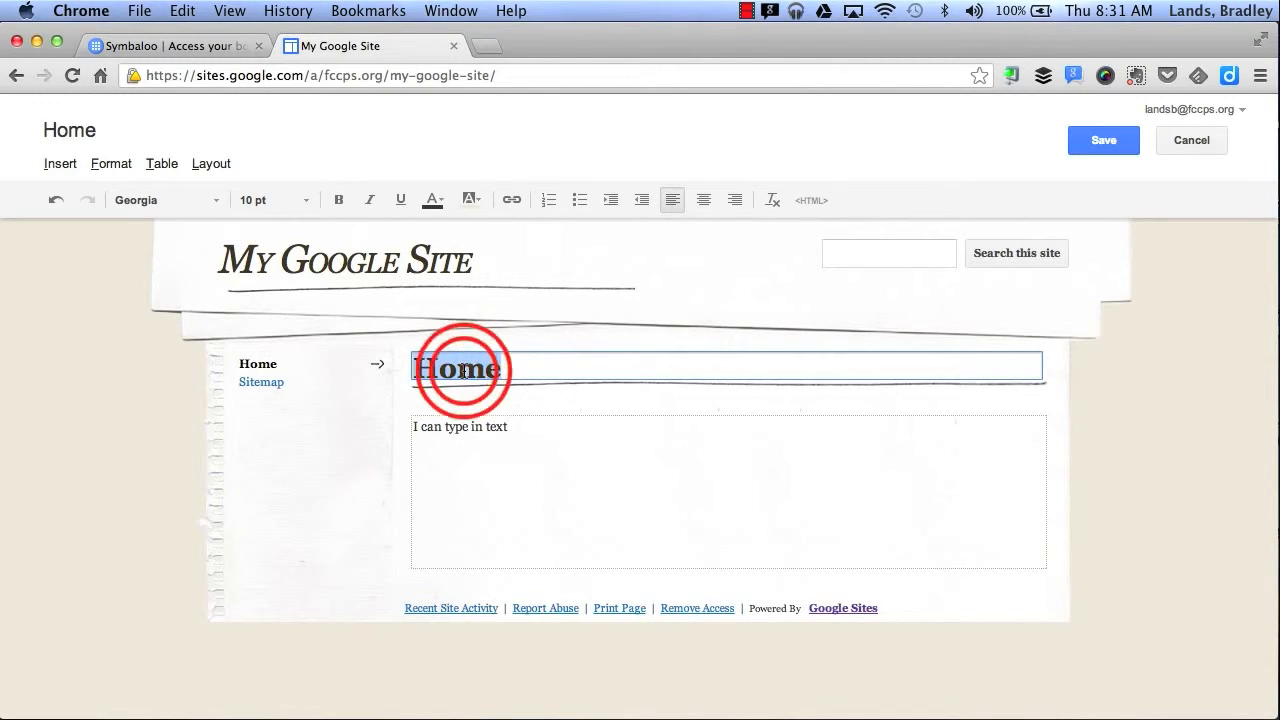
text(Google Site)
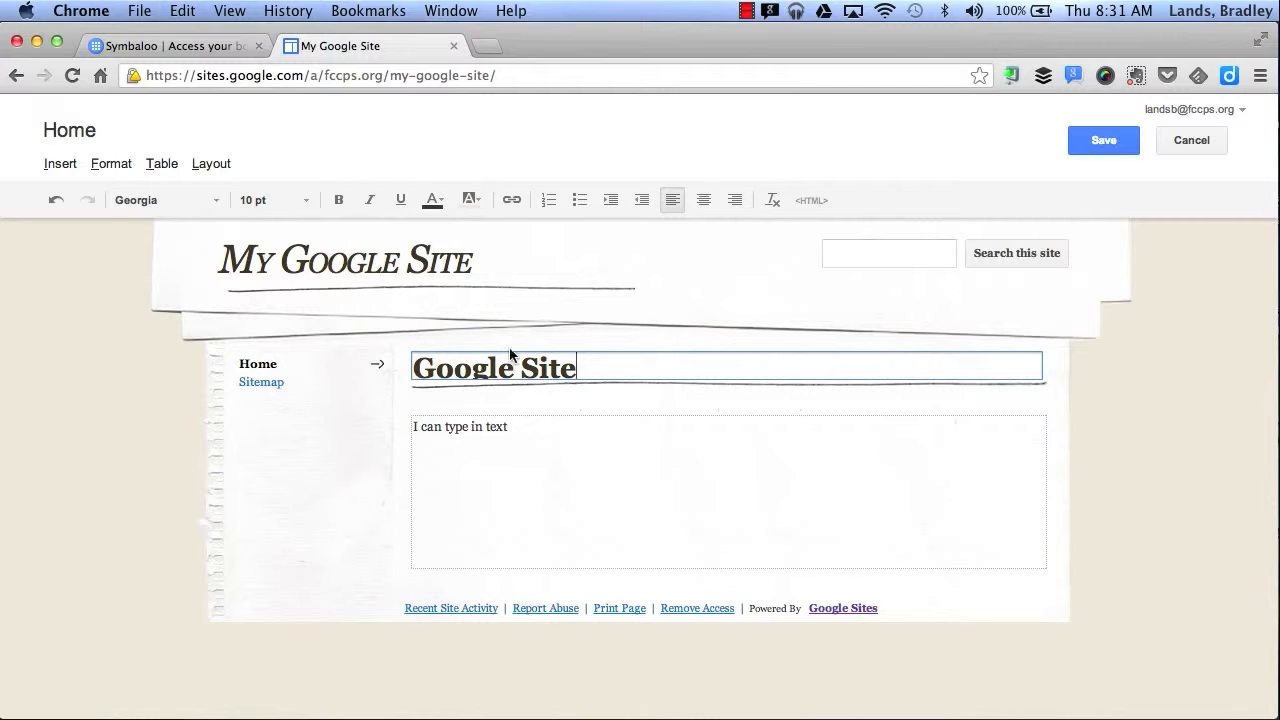
click(1087, 144)
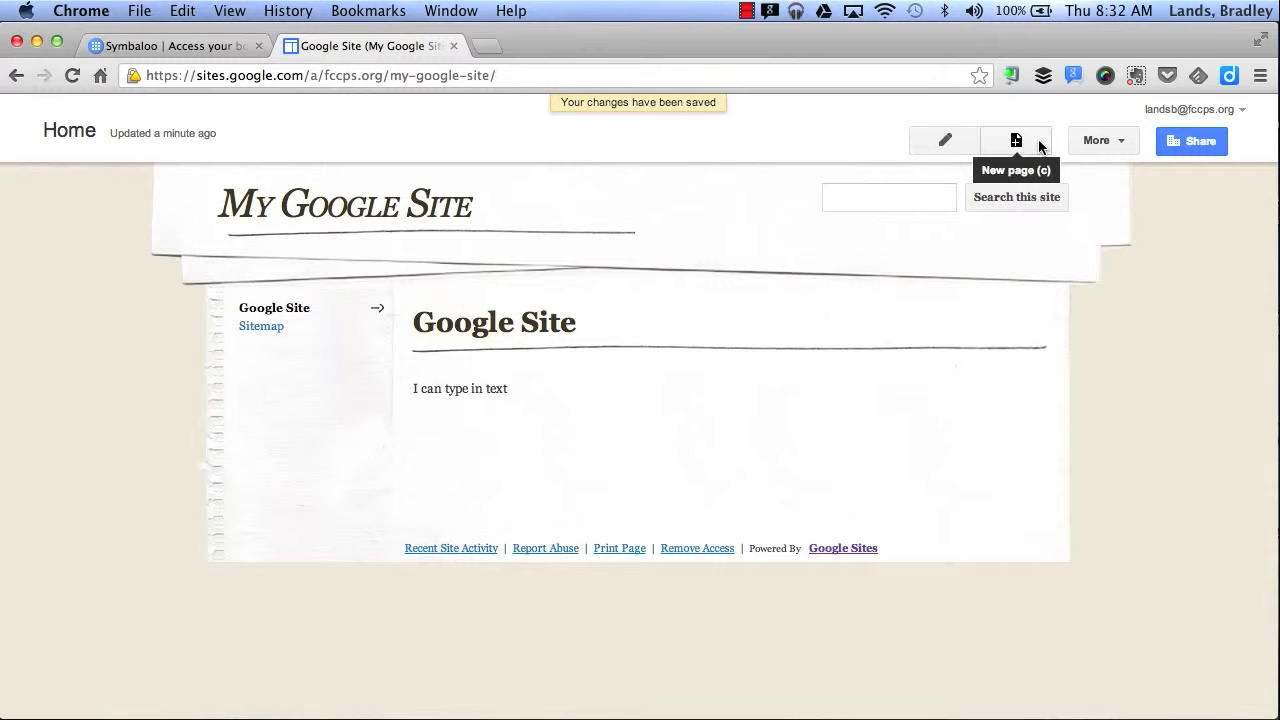
Create a new page named "Directions" using the Web Page template, placed at the top level of the site.
click(1039, 146)
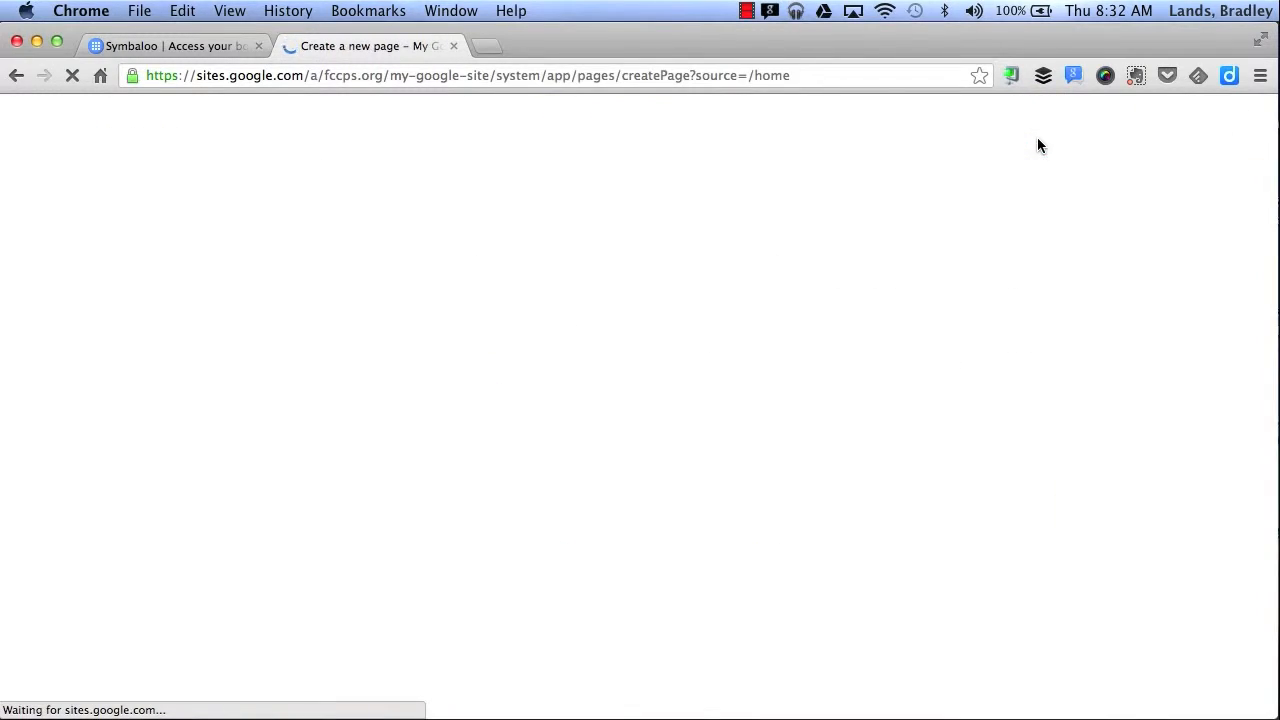
click(312, 401)
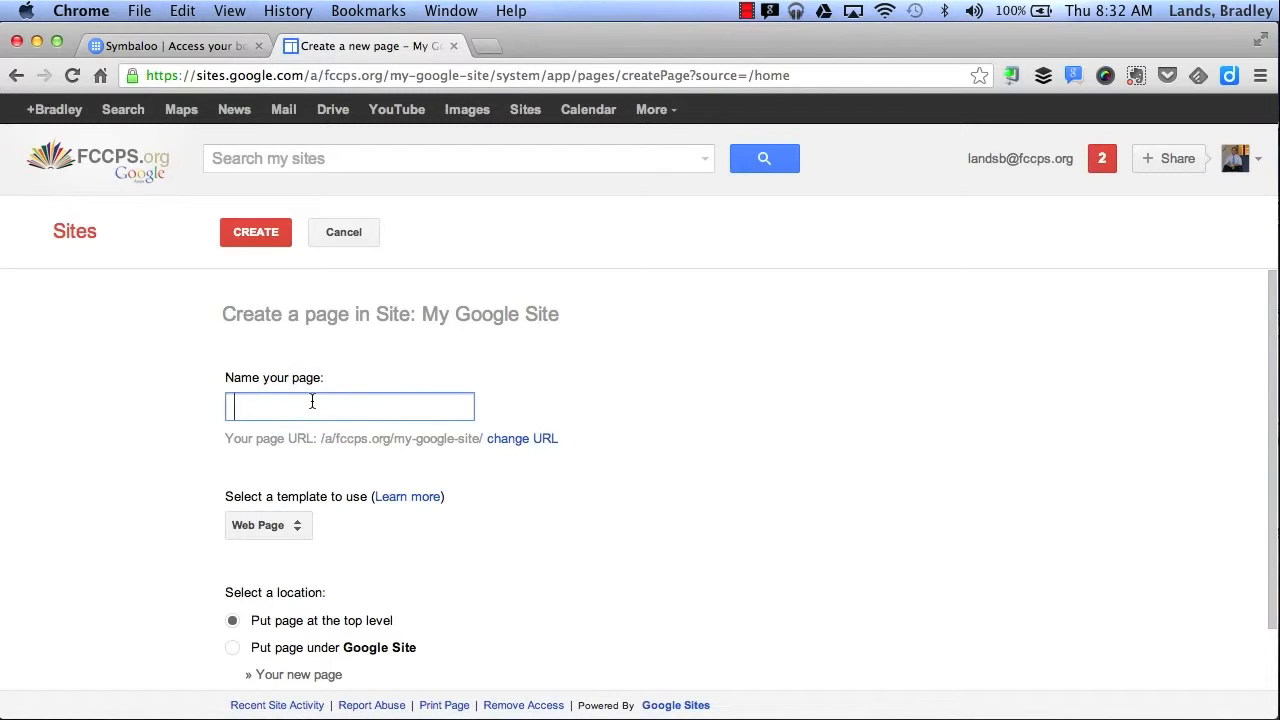
text(Directions)
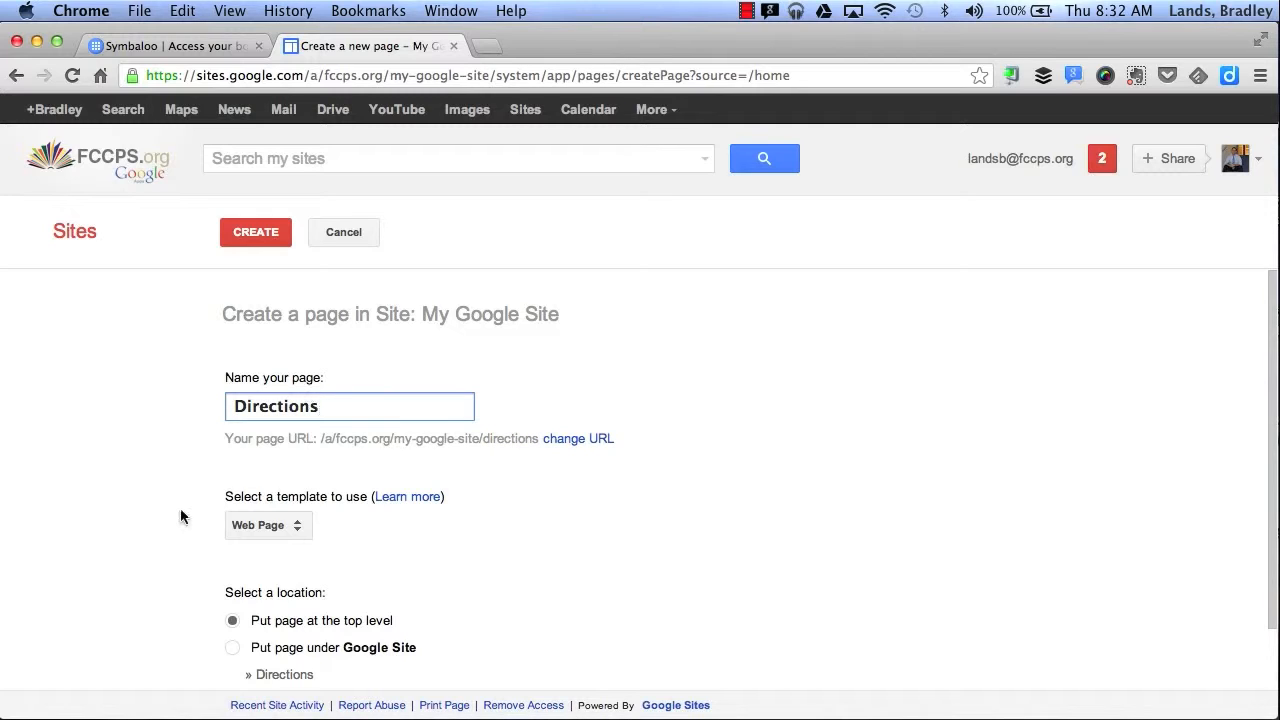
scroll(180, 508, down, 2)
click(289, 468)
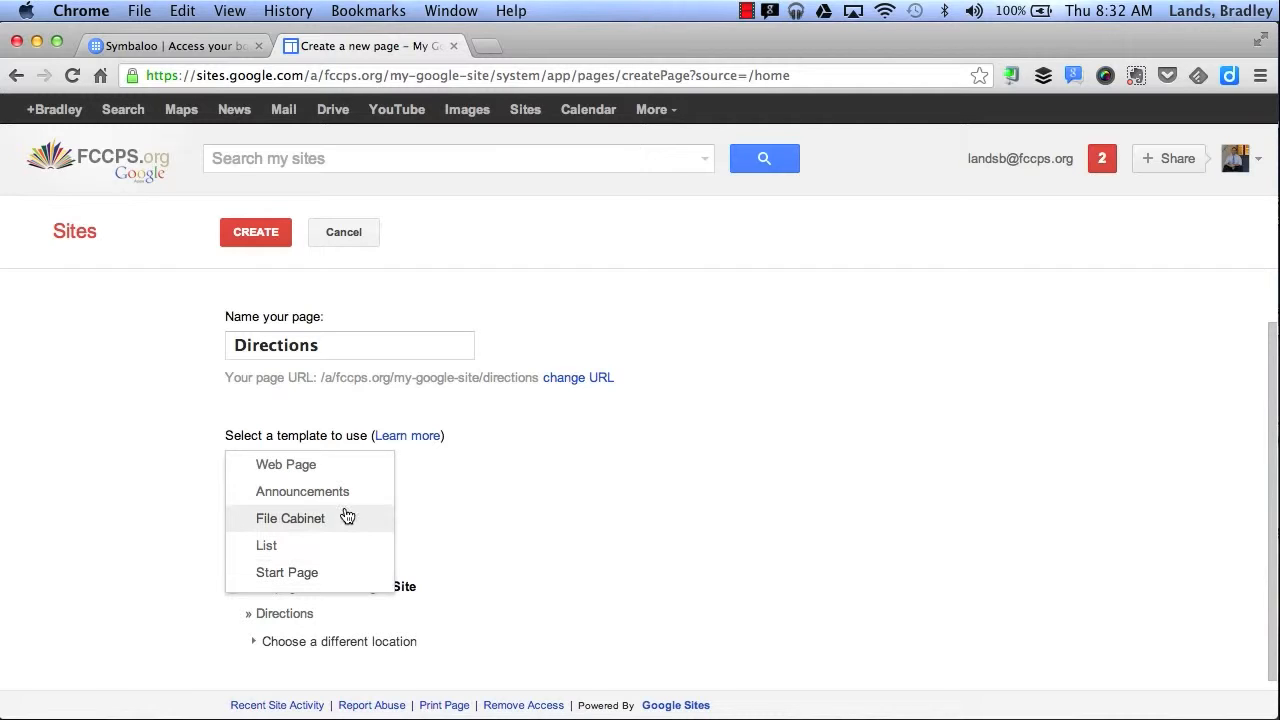
click(357, 466)
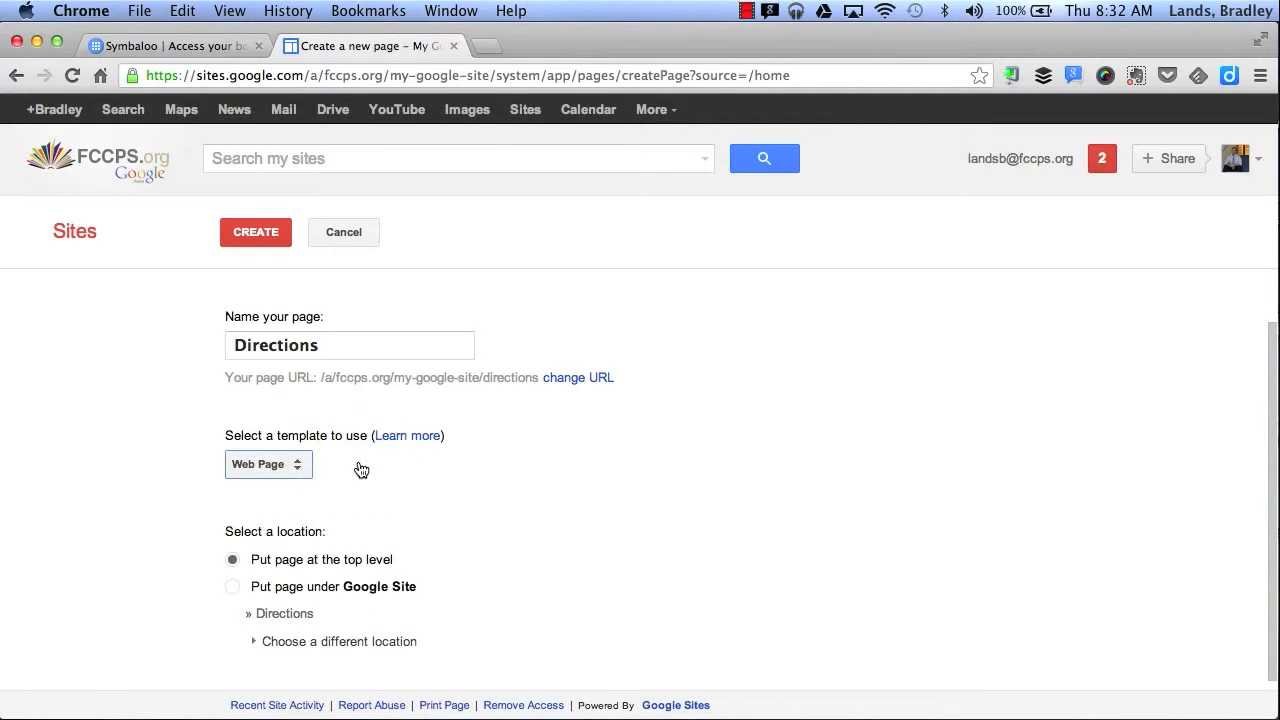
scroll(492, 474, down, 1)
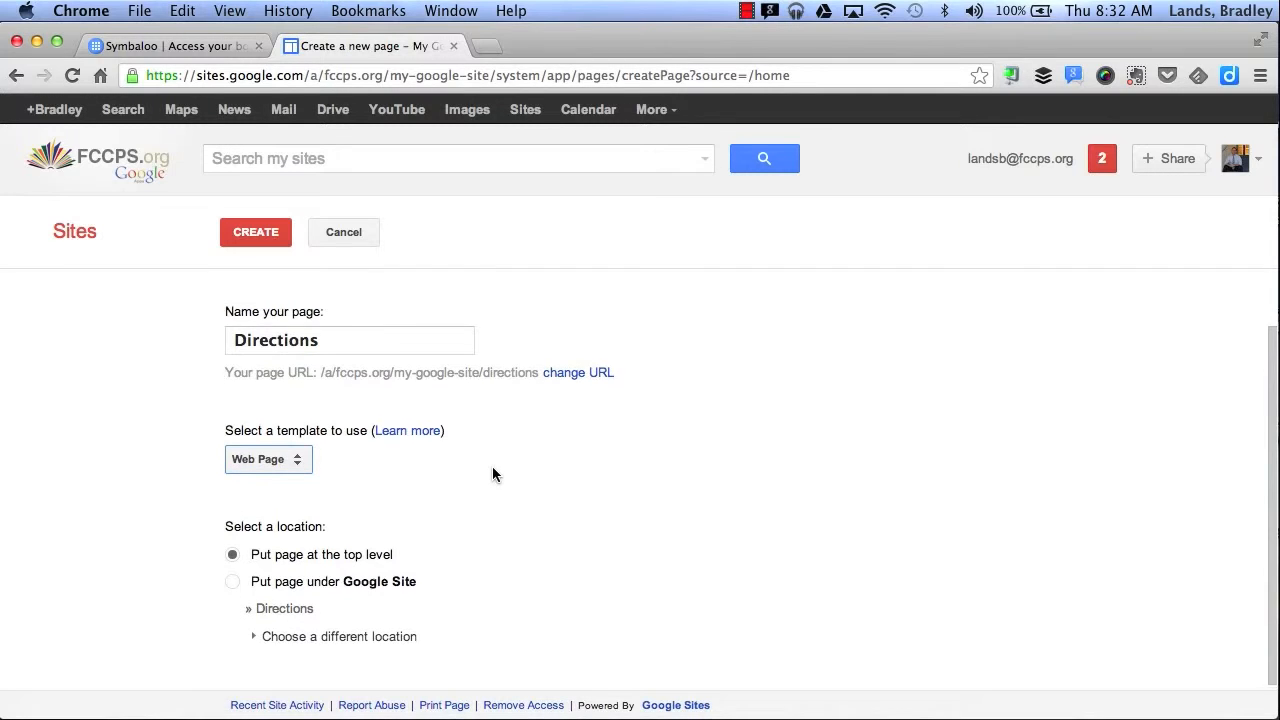
scroll(492, 466, up, 2)
click(263, 229)
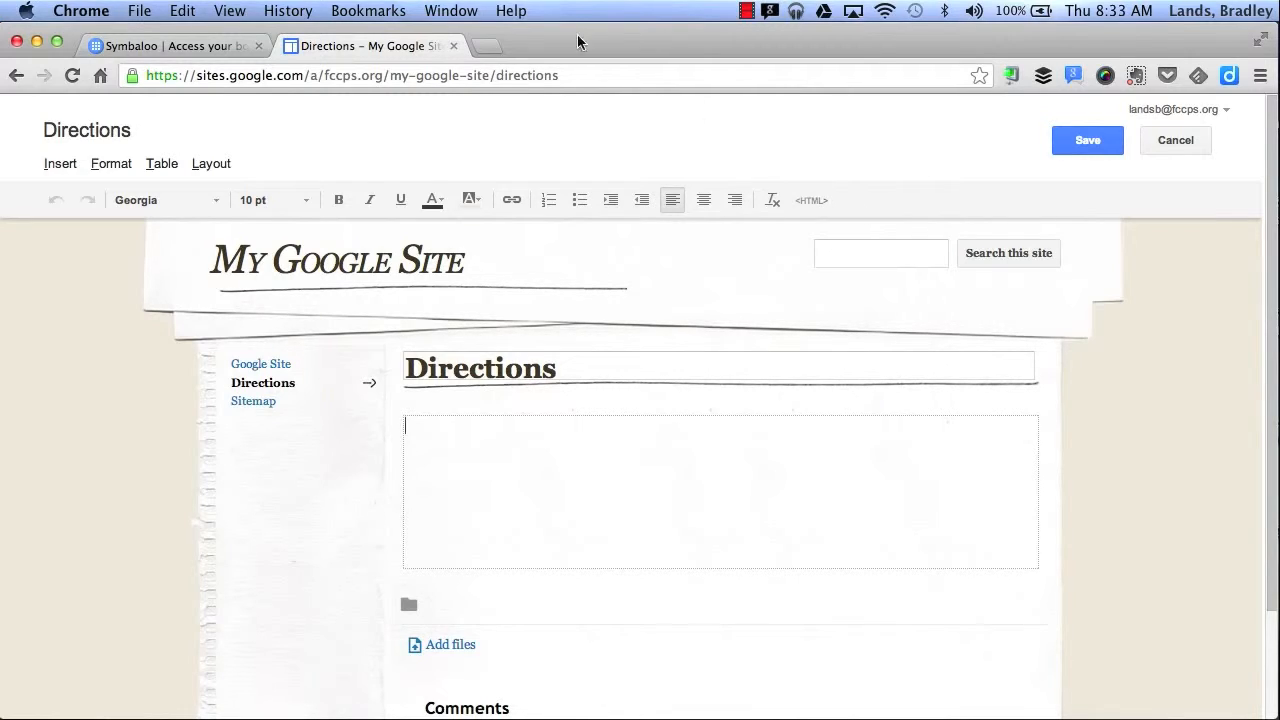
Look through the content that can be inserted on the Directions page, check the YouTube video options, and cancel without adding one.
click(60, 164)
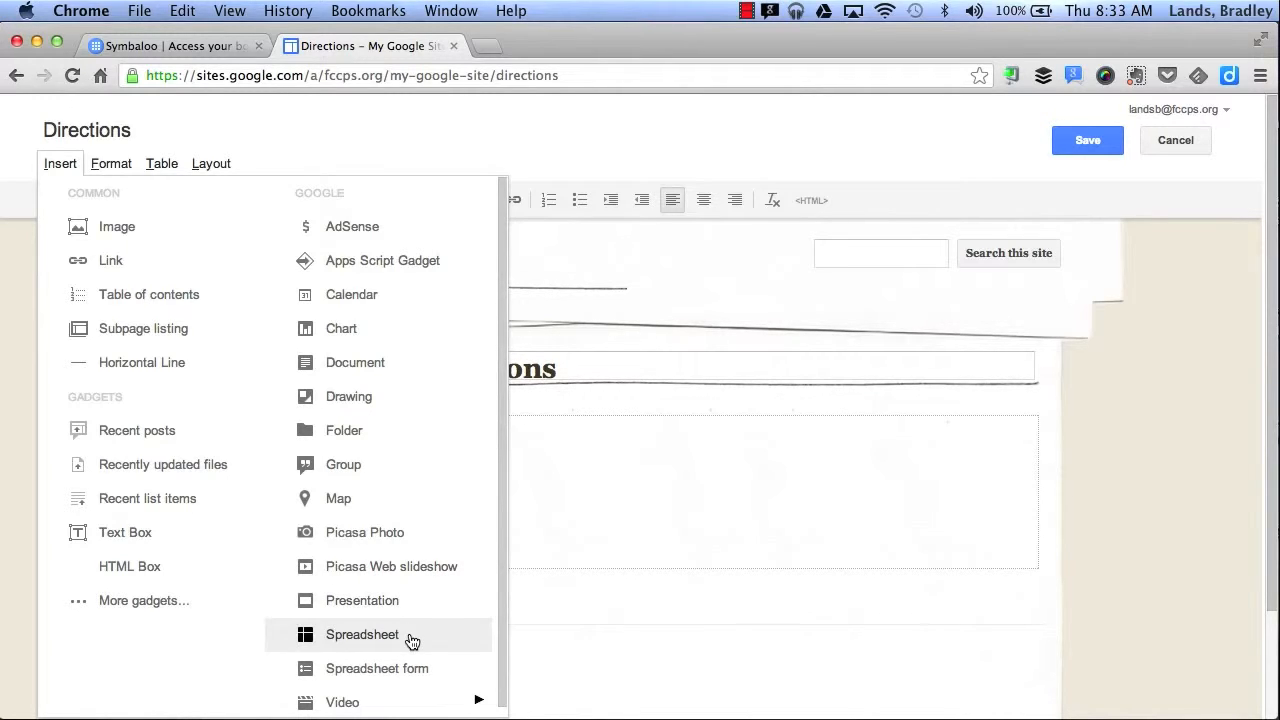
mouse_move(398, 699)
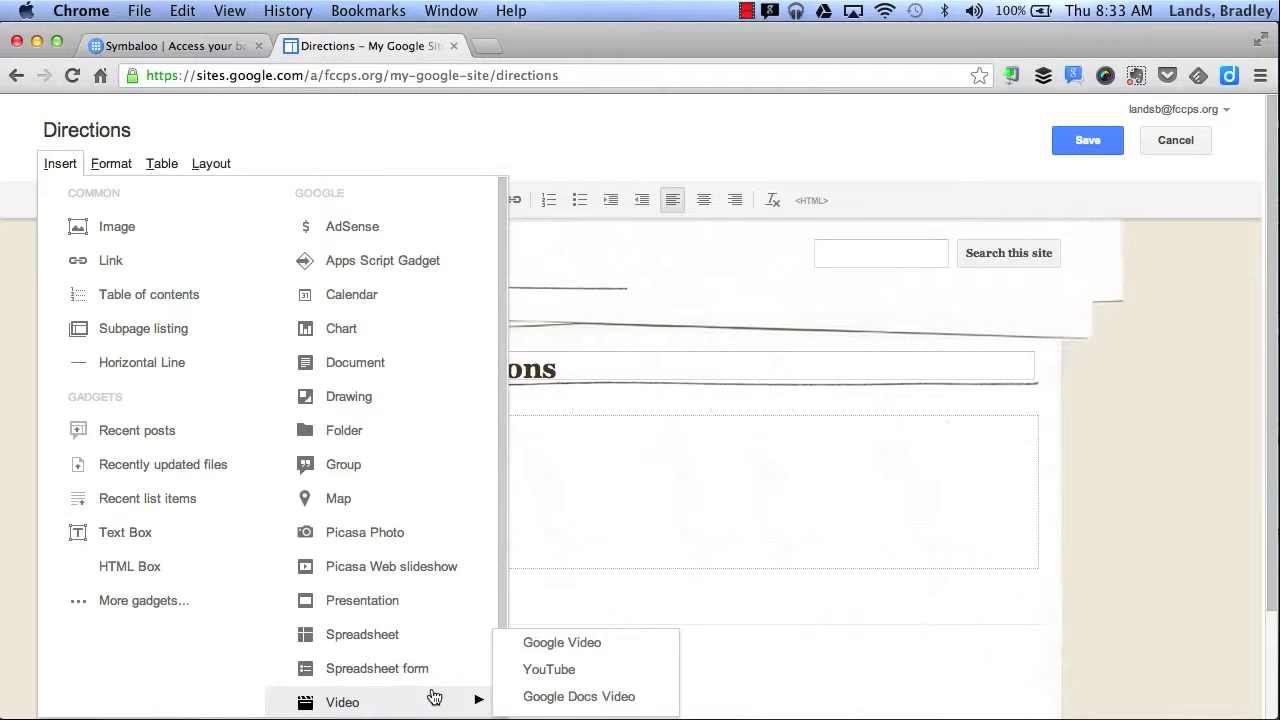
click(515, 671)
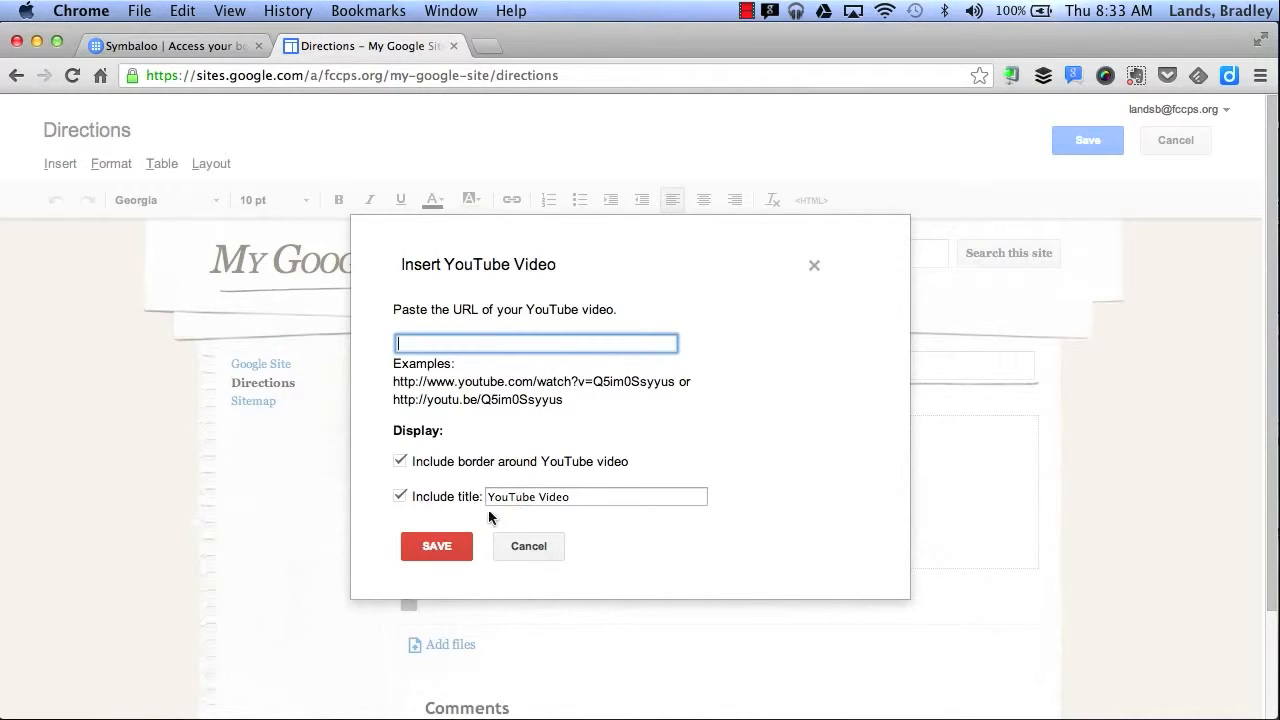
click(519, 548)
Check the options for adding an image, cancel without adding one, and save the Directions page.
click(62, 166)
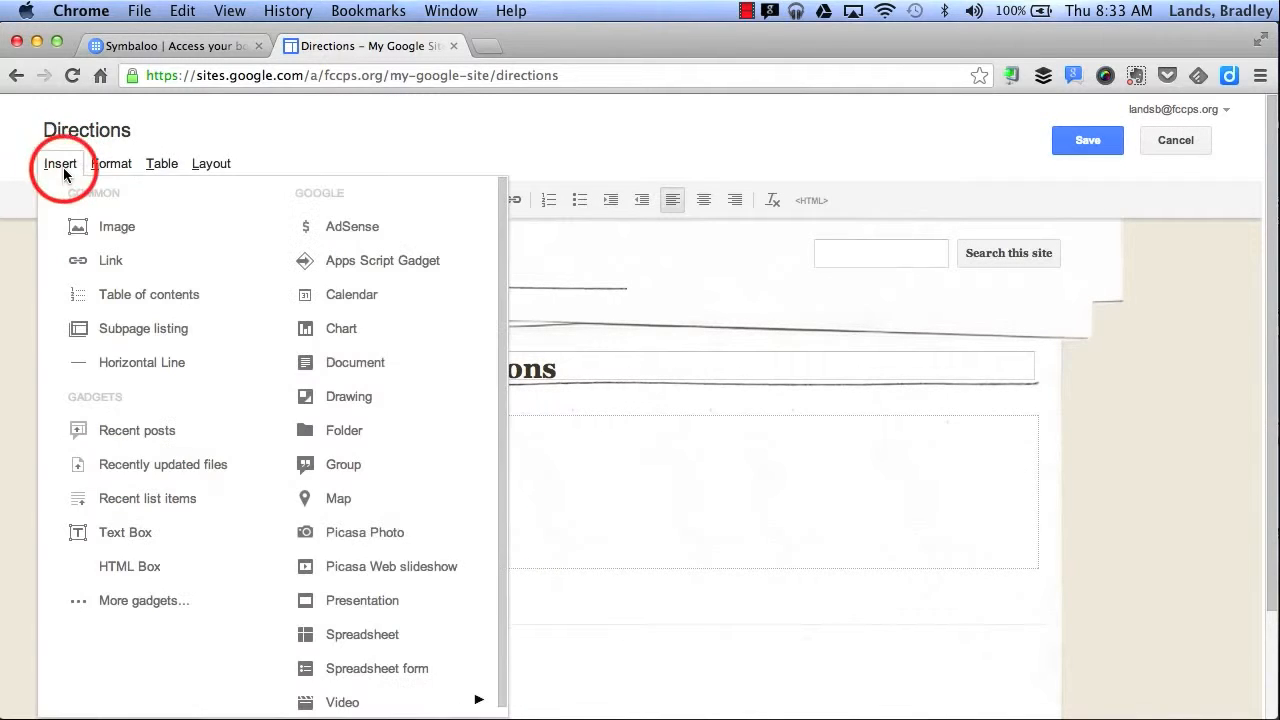
click(125, 227)
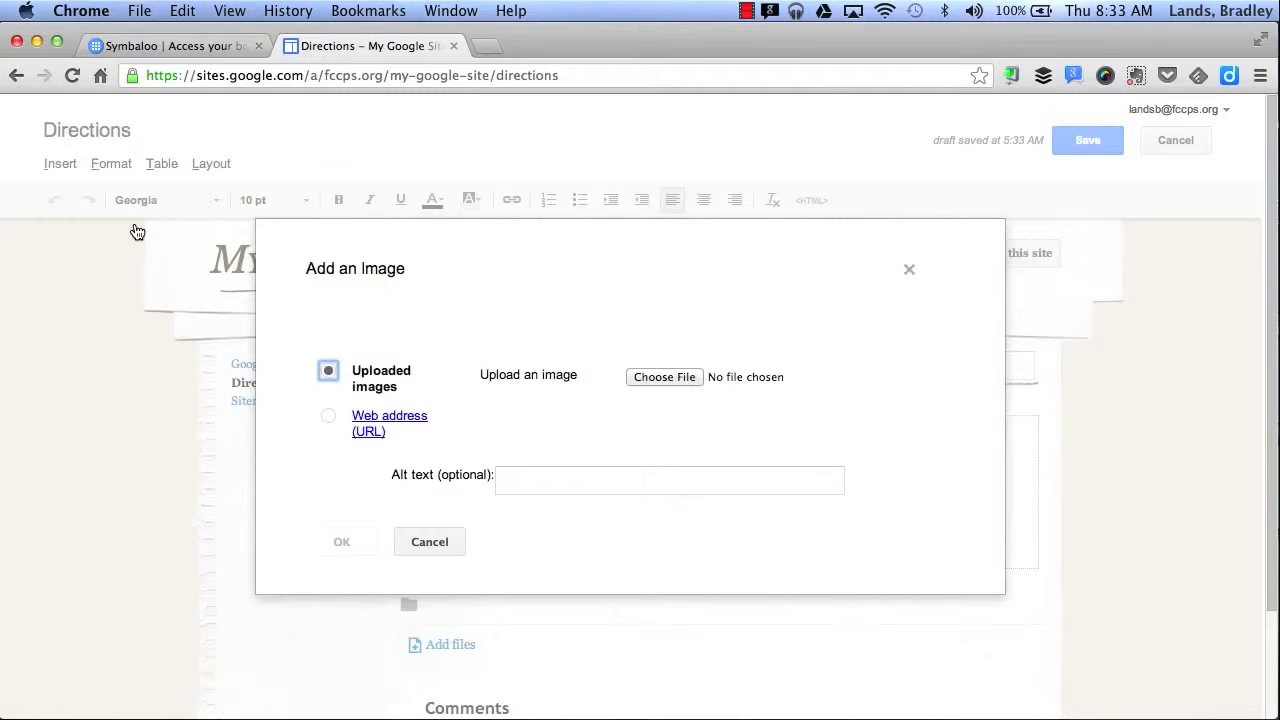
click(431, 540)
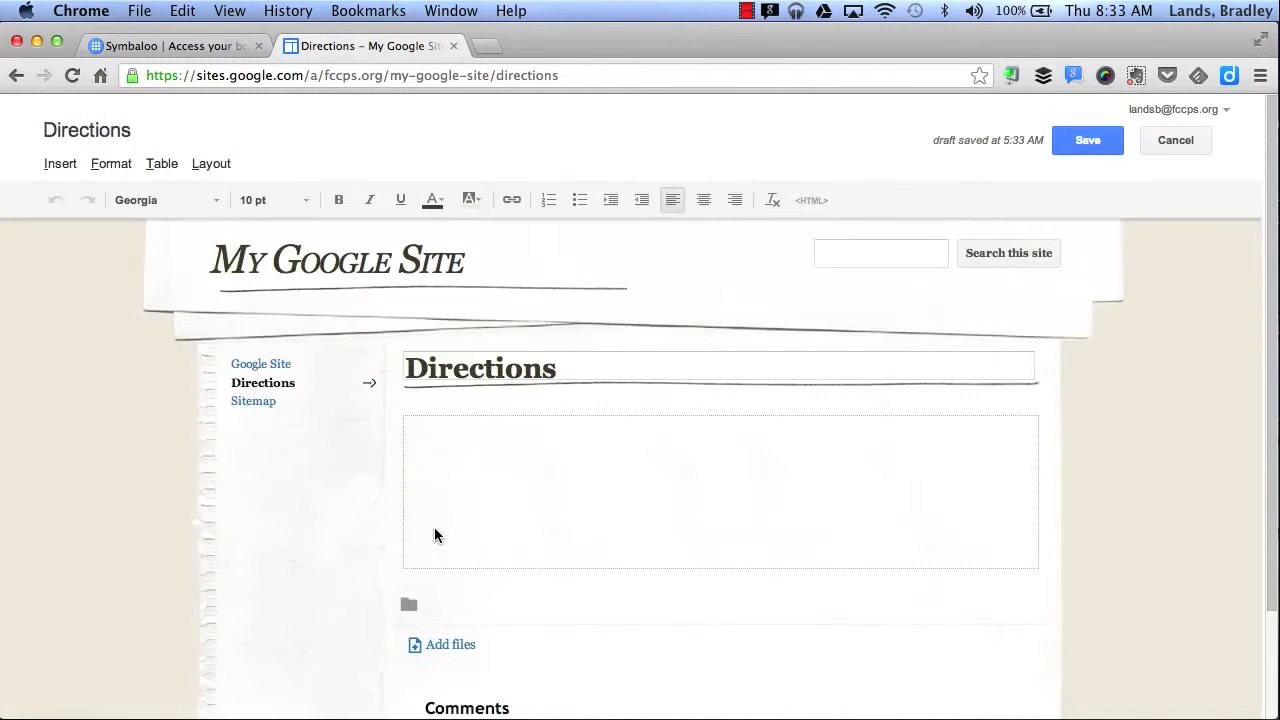
click(1088, 142)
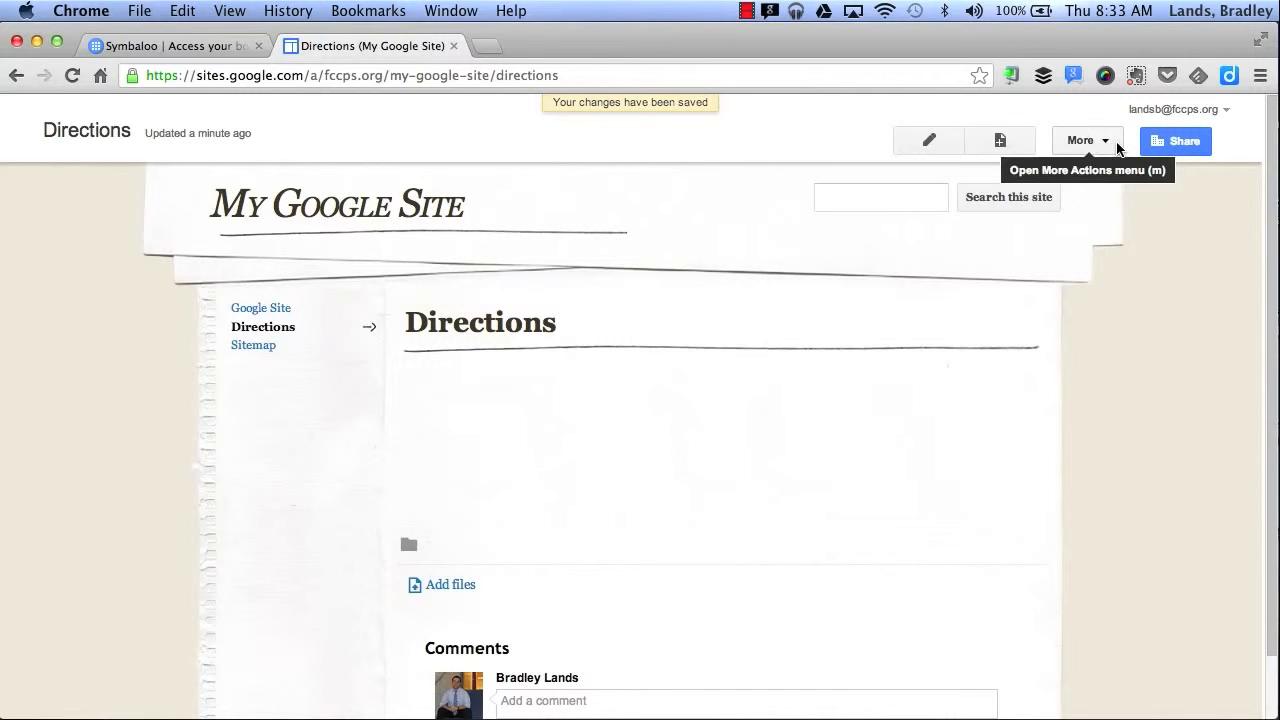
Review the page settings of the Directions page and close them without making changes.
click(1117, 147)
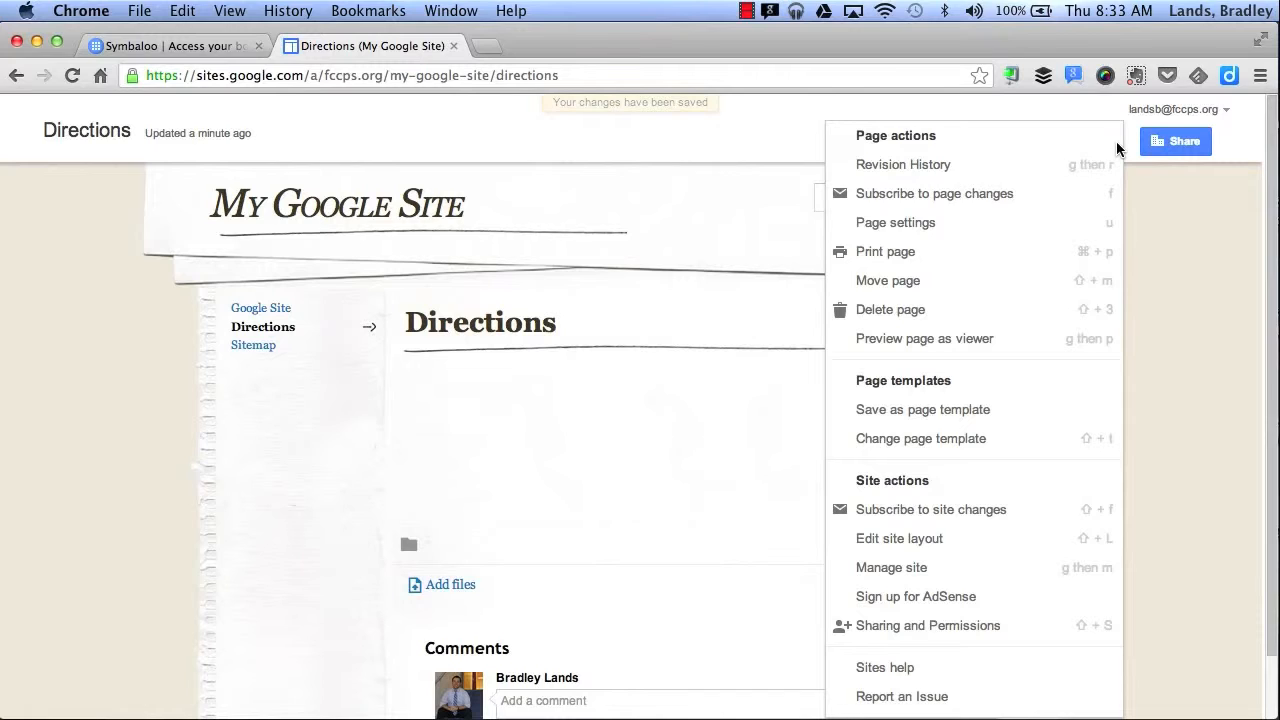
click(943, 232)
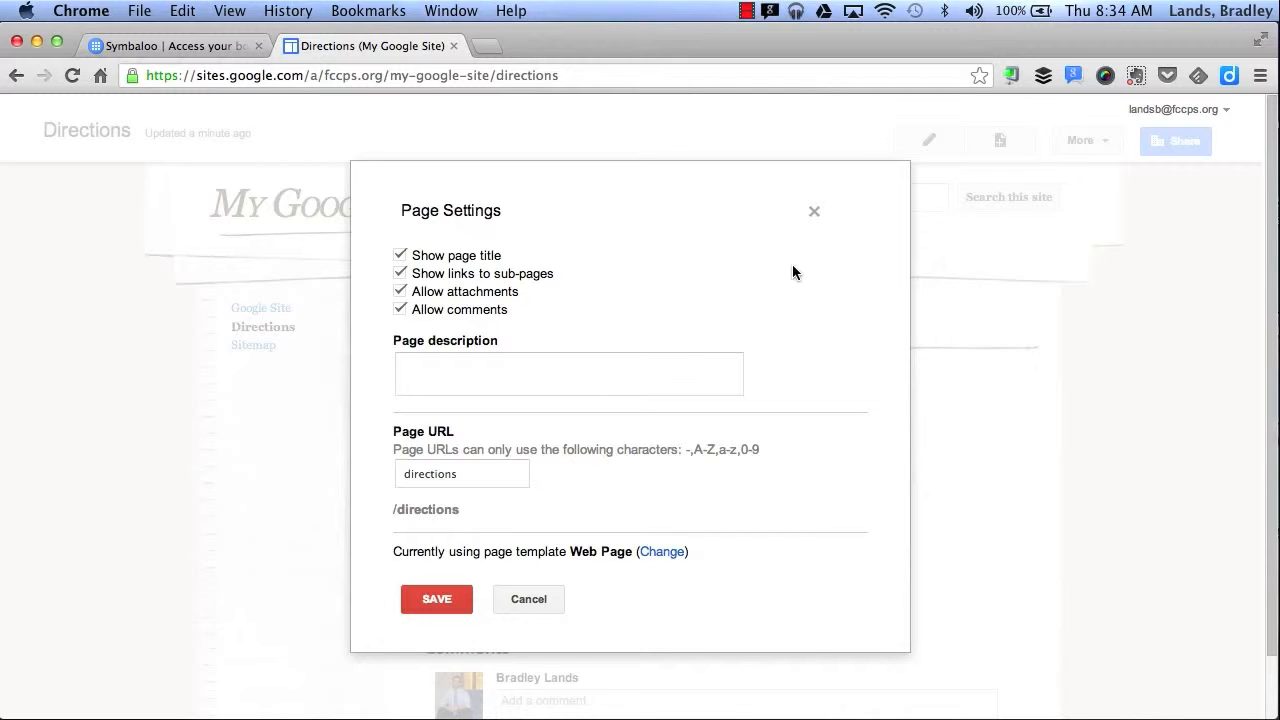
click(520, 600)
Add horizontal navigation to the site layout and close the layout editor.
click(1085, 140)
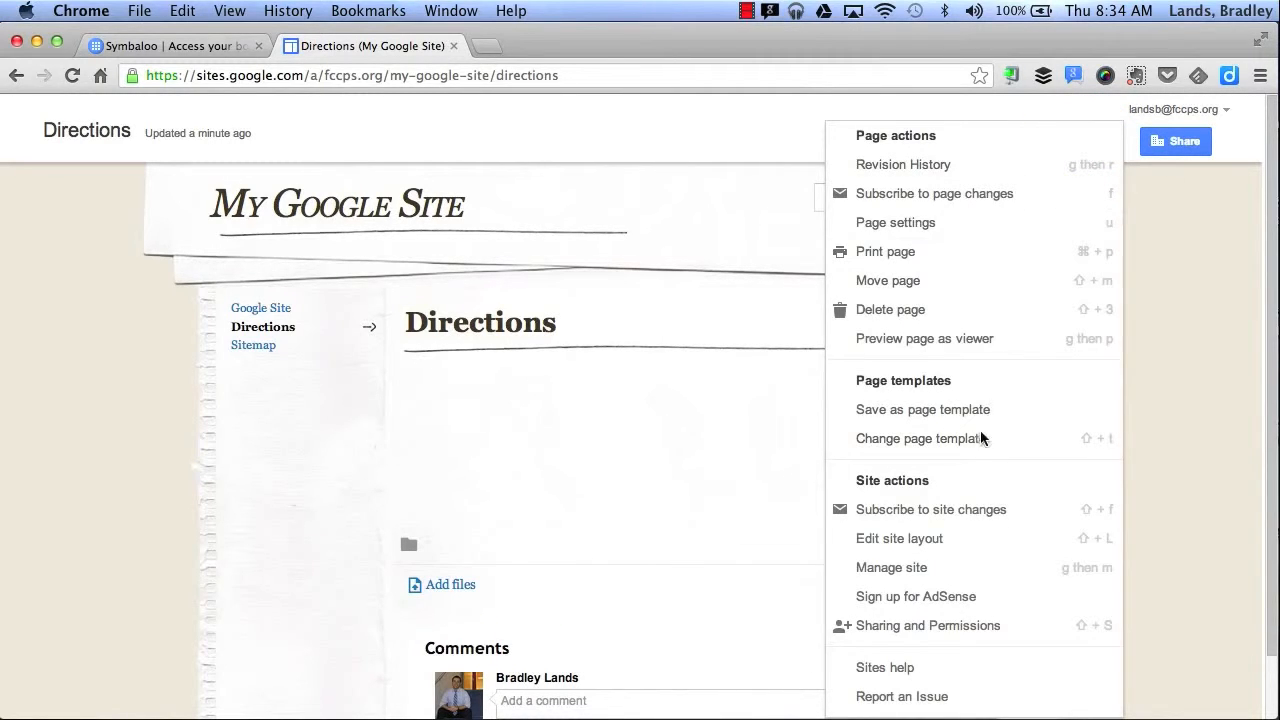
click(947, 544)
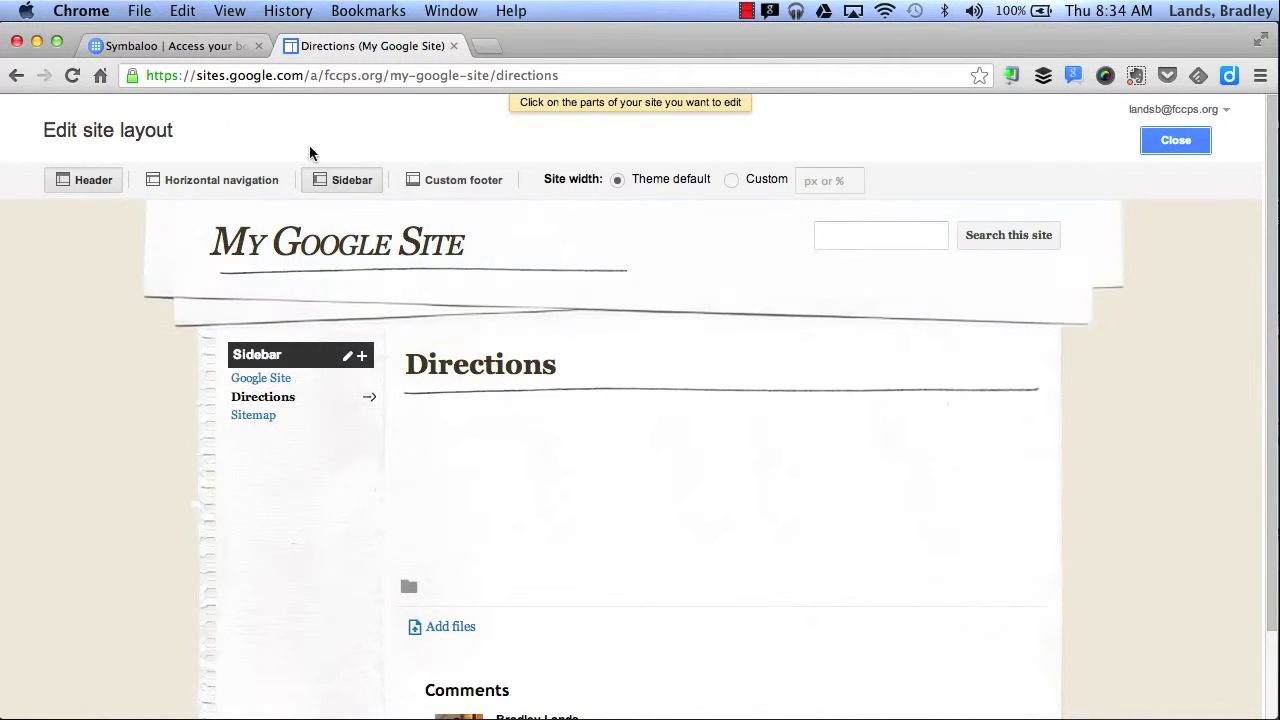
click(226, 180)
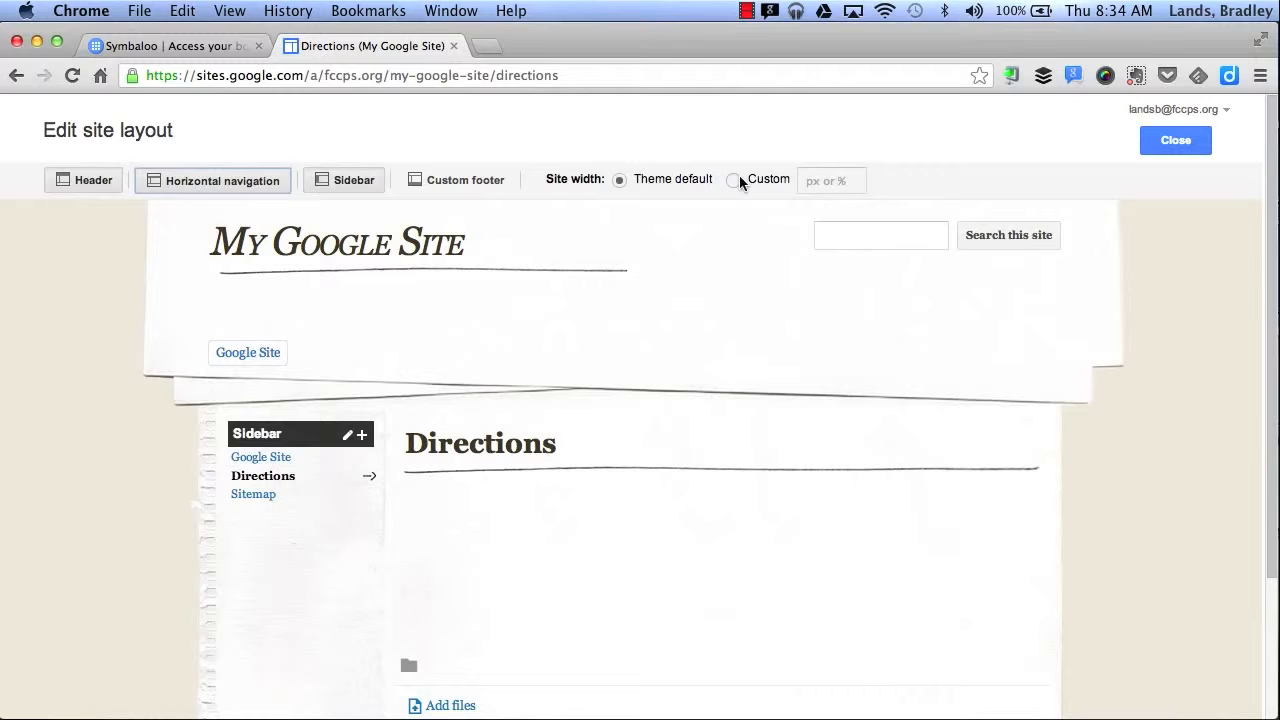
click(1162, 143)
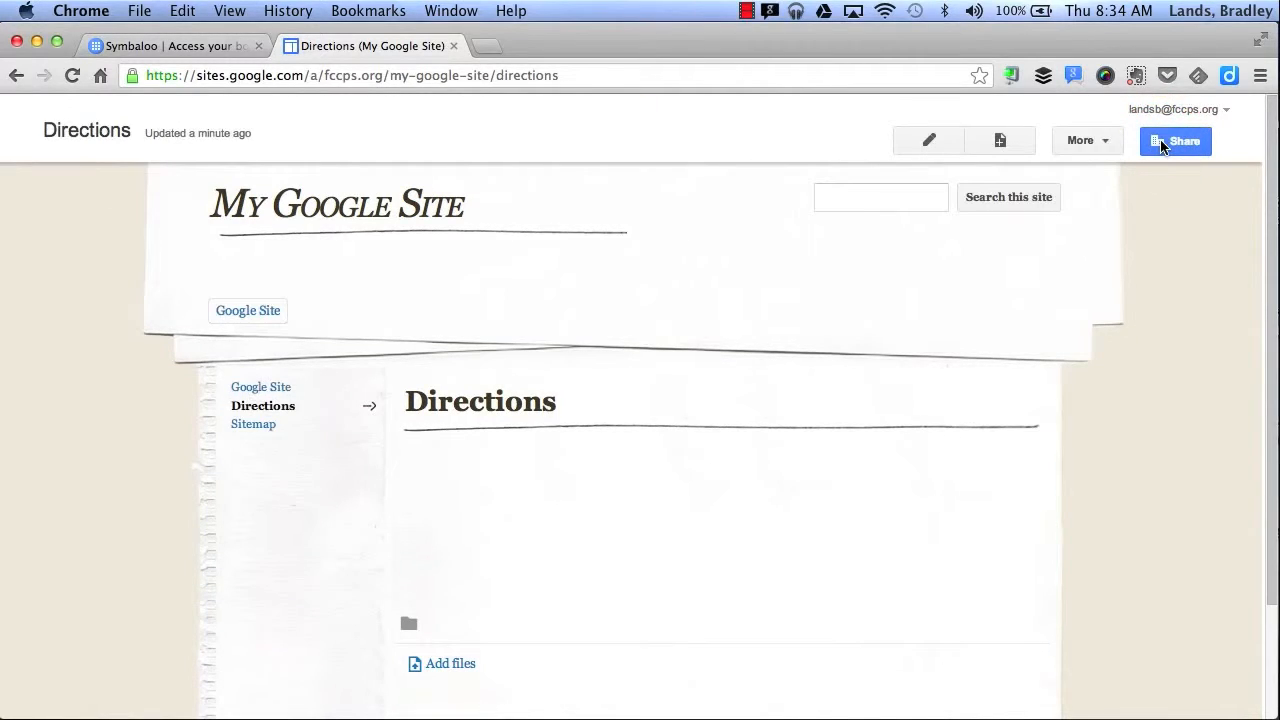
Examine the site's general management settings, from name and categories to statistics and webmaster tools, and view the page hierarchy.
click(1115, 140)
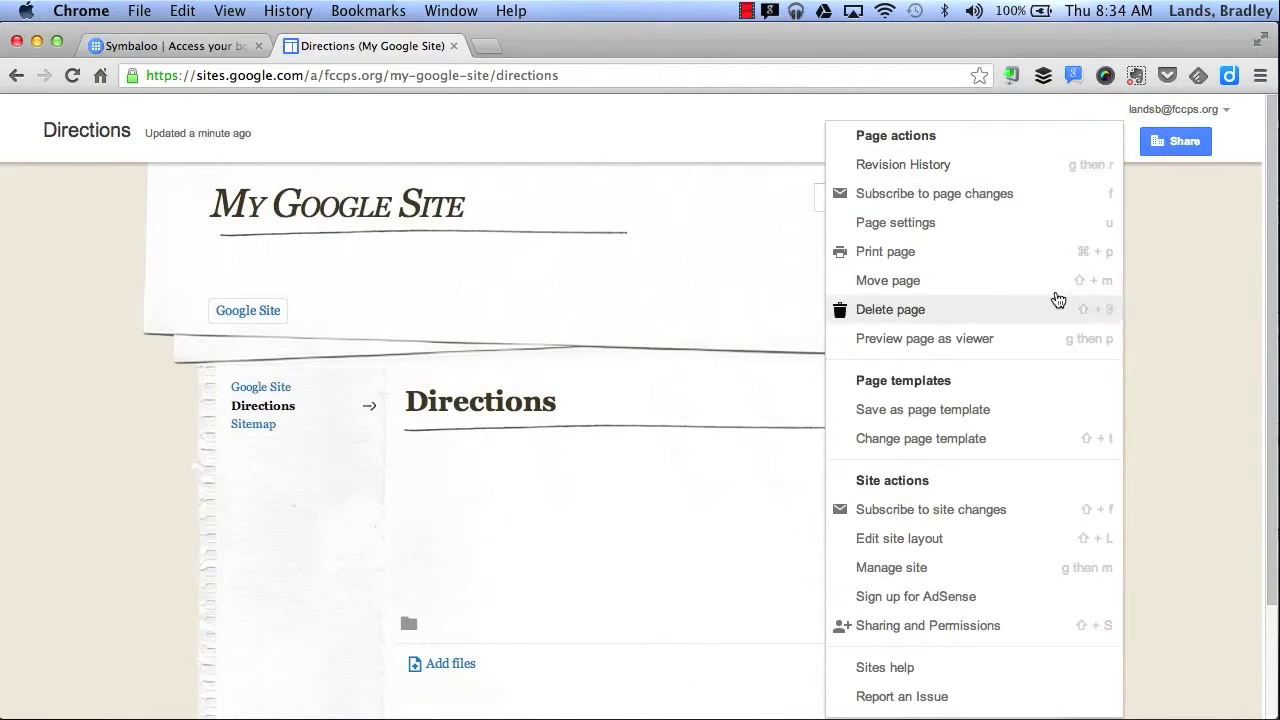
click(984, 577)
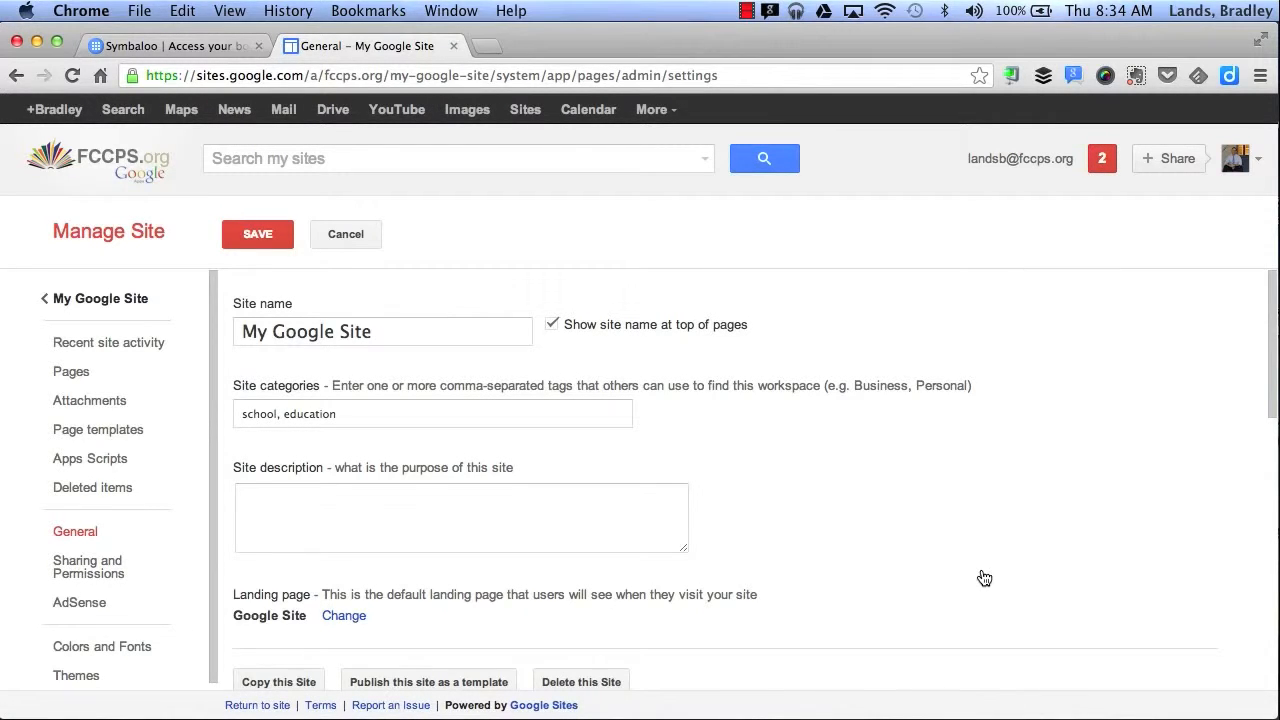
scroll(984, 577, down, 1)
click(351, 379)
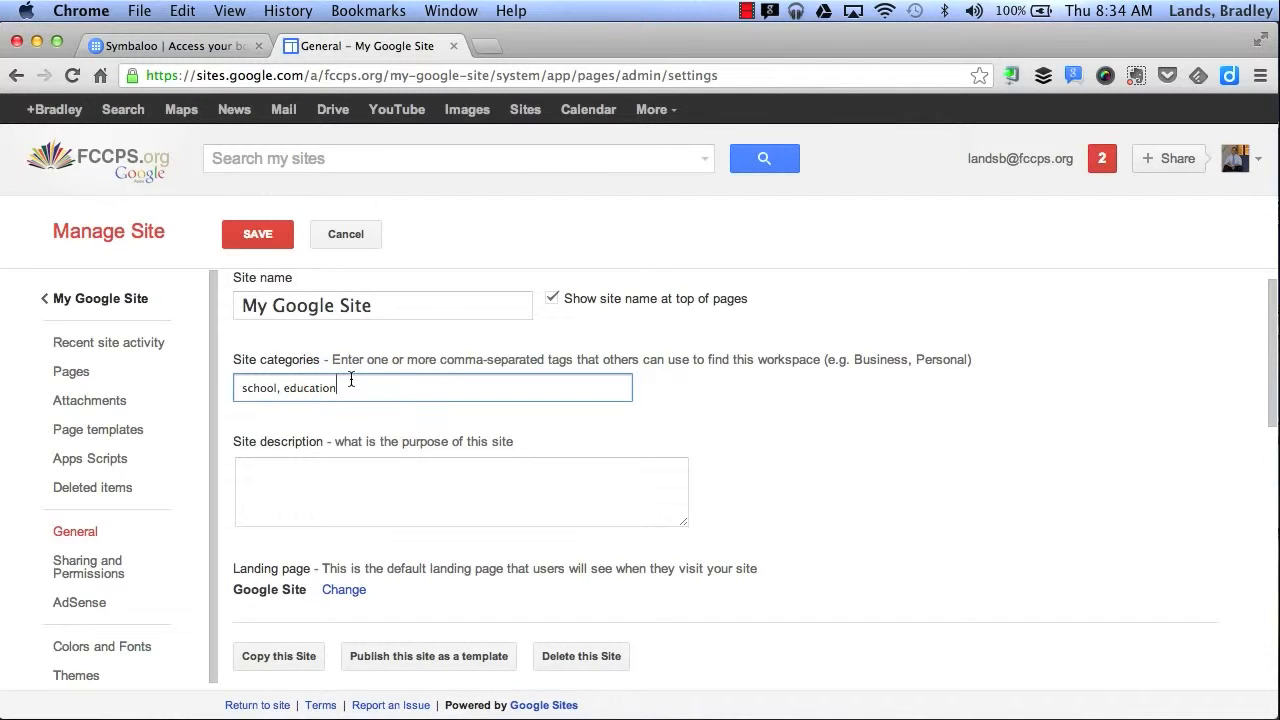
click(325, 490)
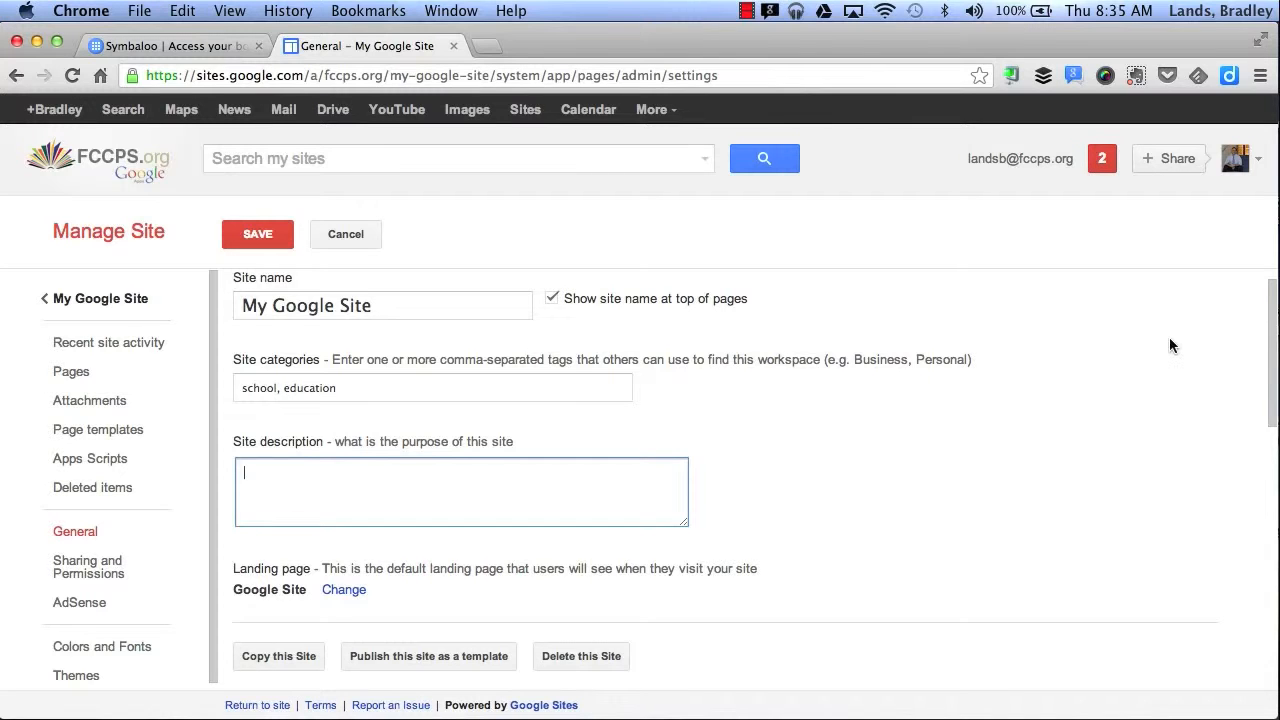
scroll(1170, 345, down, 5)
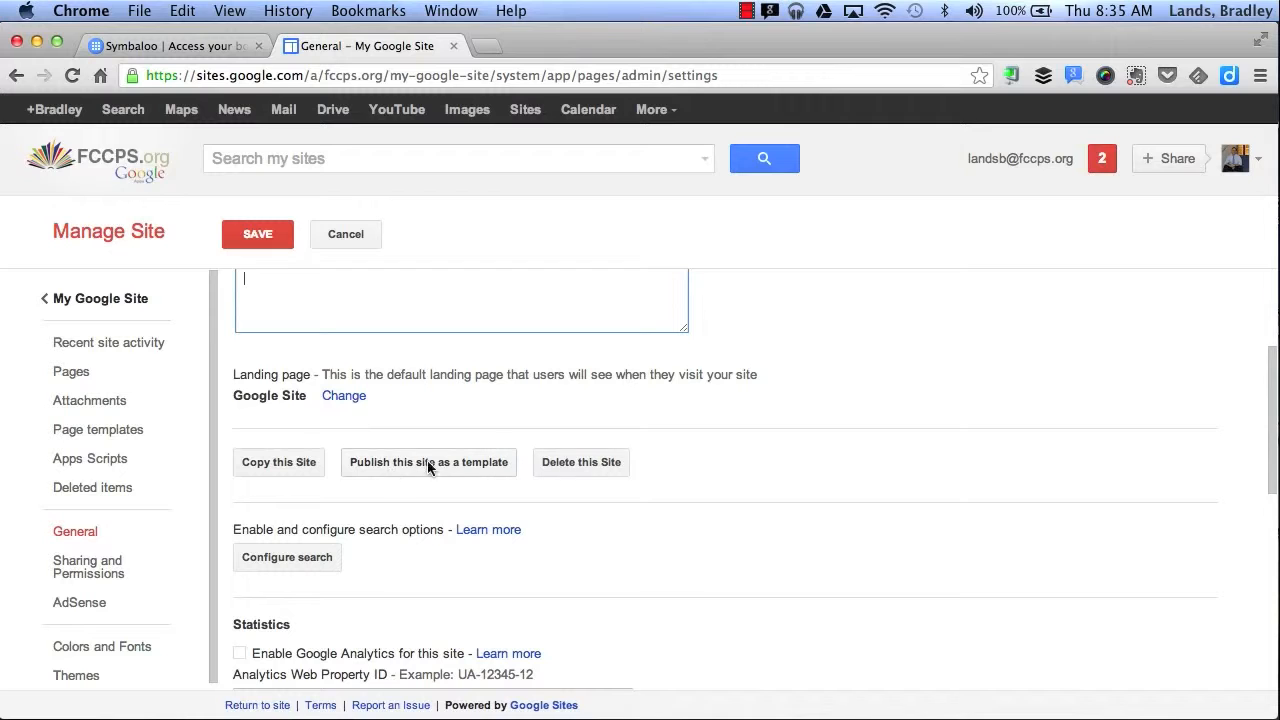
scroll(827, 487, down, 8)
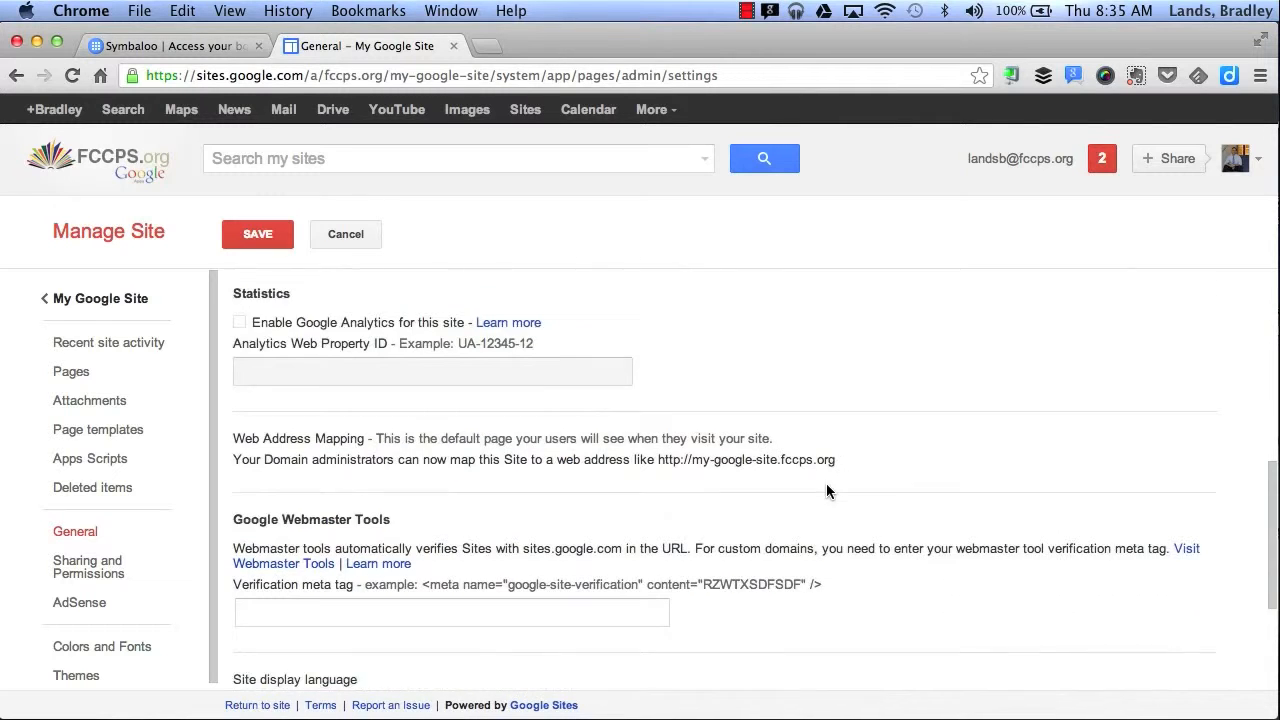
scroll(827, 487, up, 7)
scroll(826, 491, up, 5)
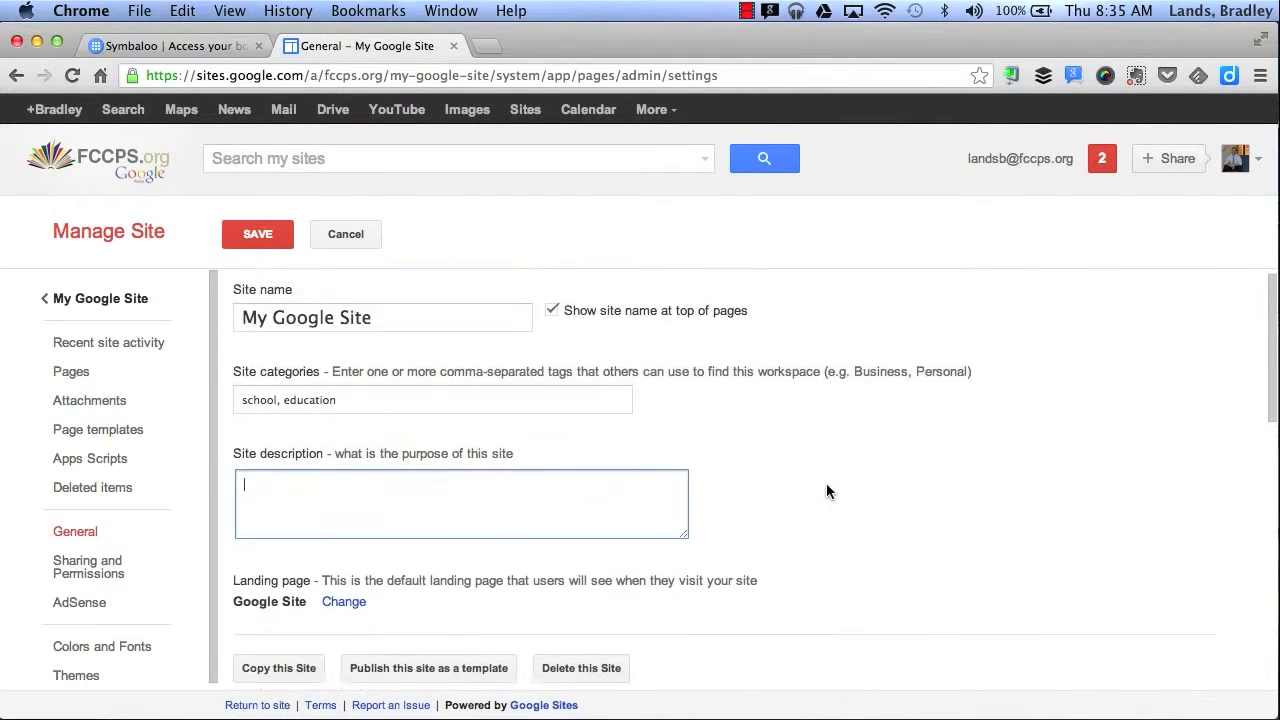
click(113, 383)
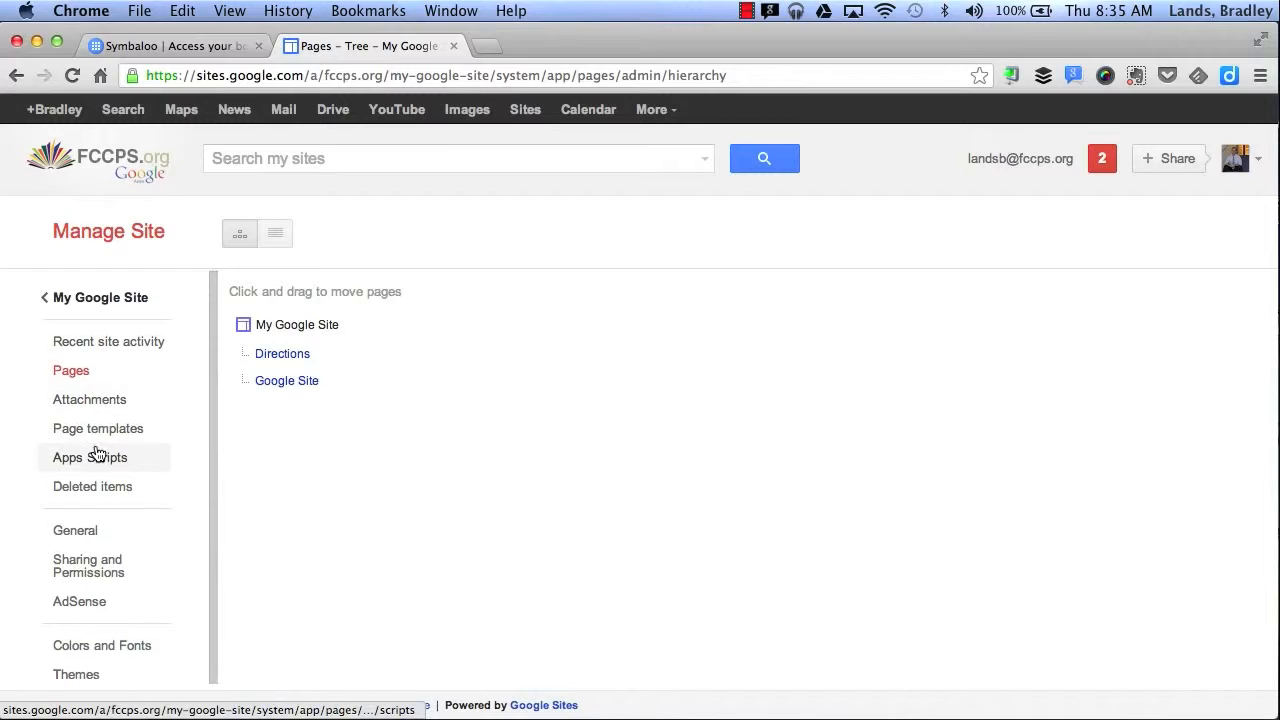
Examine the site's color and font customization options for the page, header, content area, gadgets and navigation.
scroll(97, 455, down, 1)
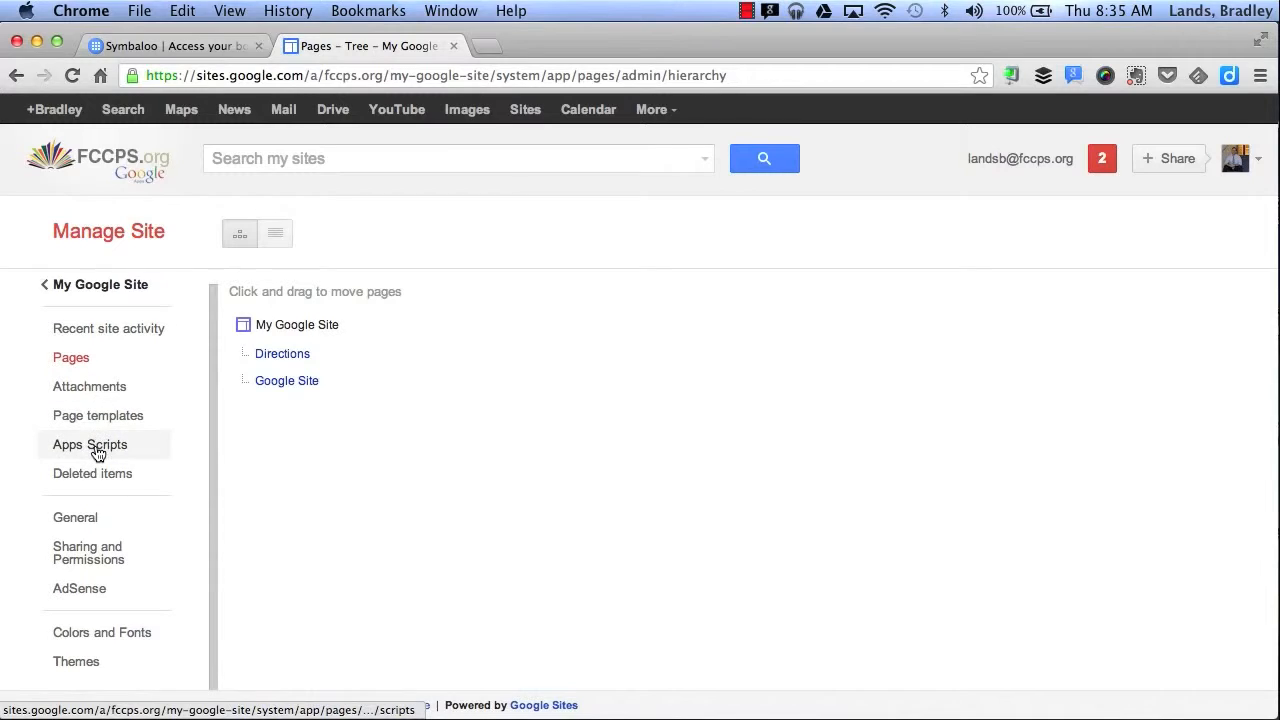
click(89, 637)
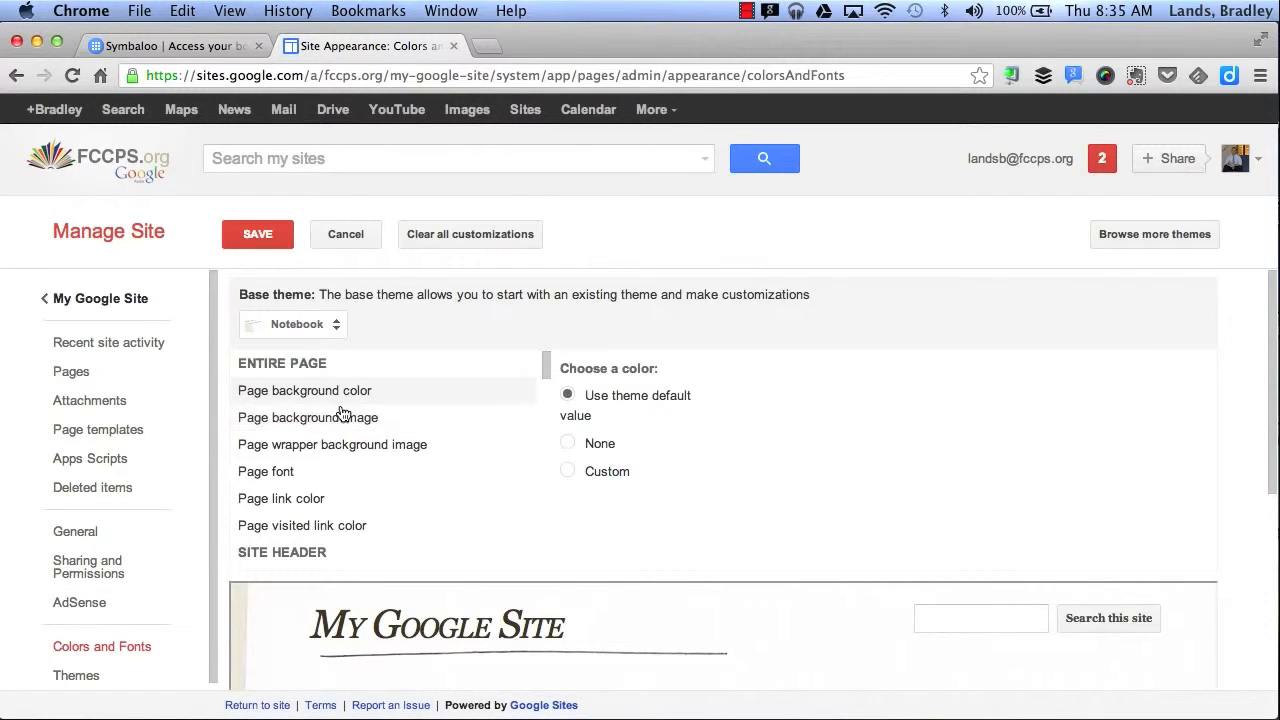
scroll(350, 428, down, 4)
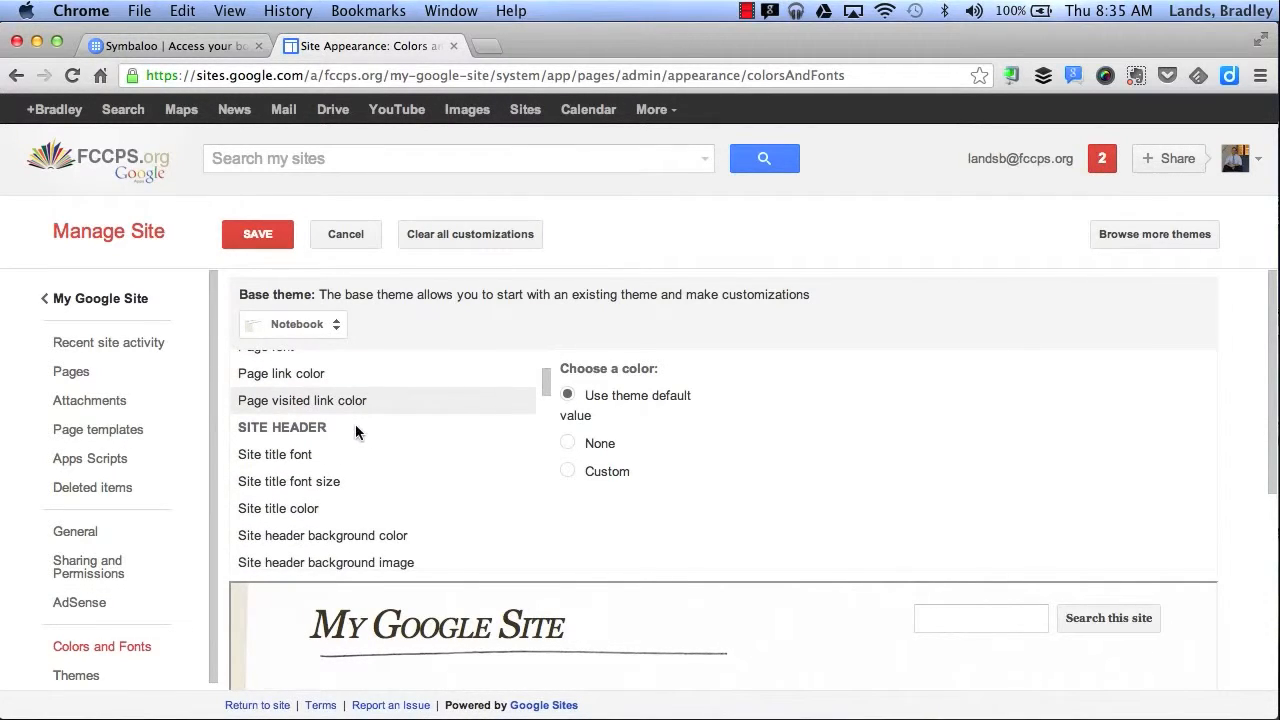
scroll(332, 425, down, 12)
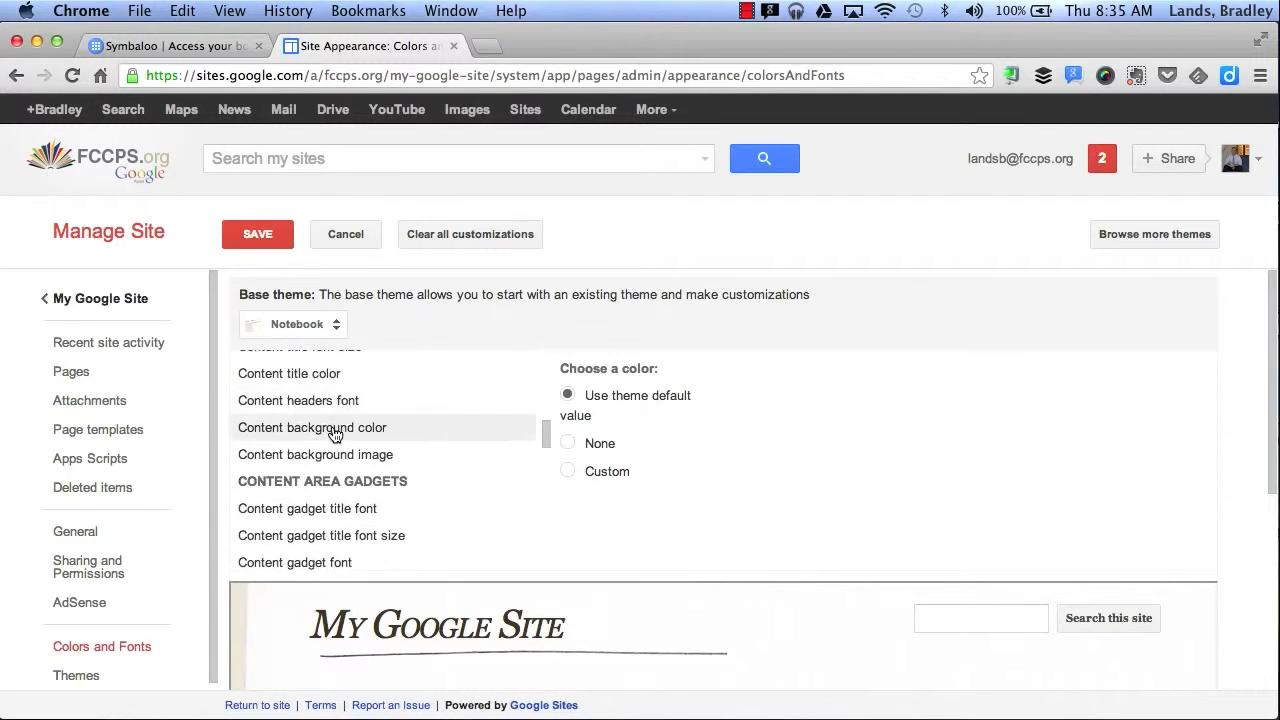
scroll(423, 403, down, 10)
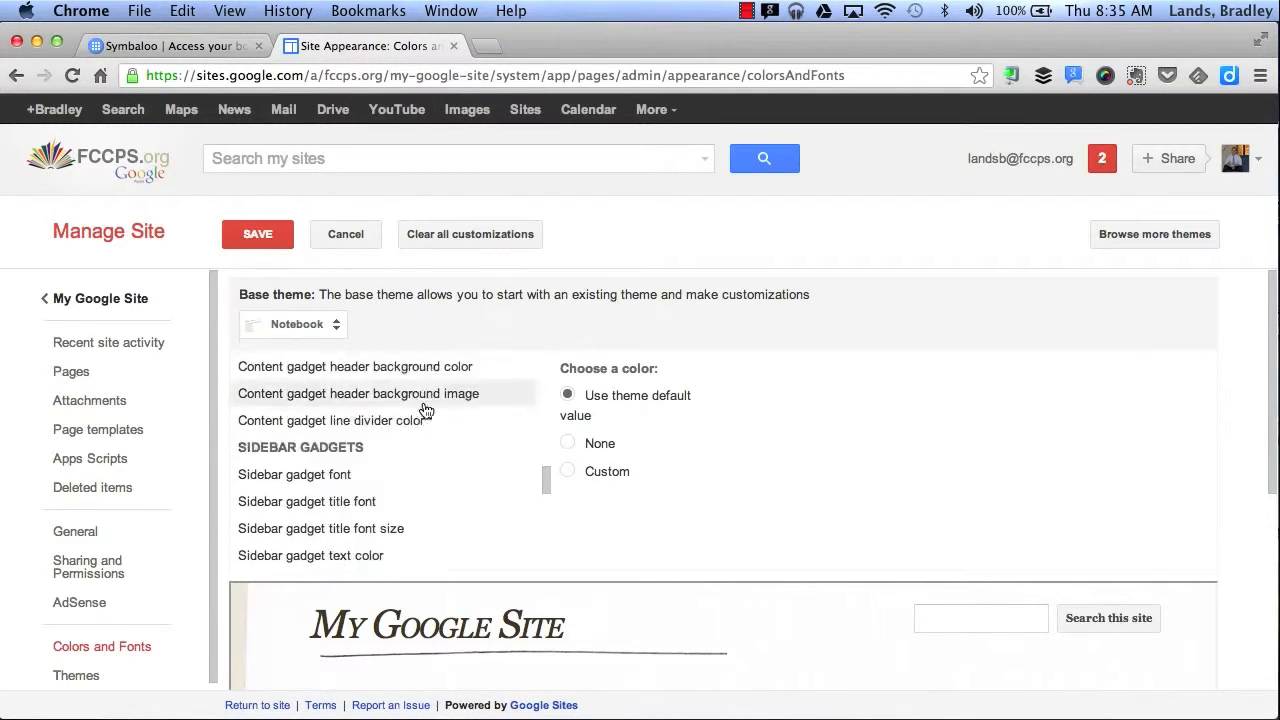
scroll(424, 409, up, 2)
scroll(390, 488, down, 7)
scroll(390, 488, down, 2)
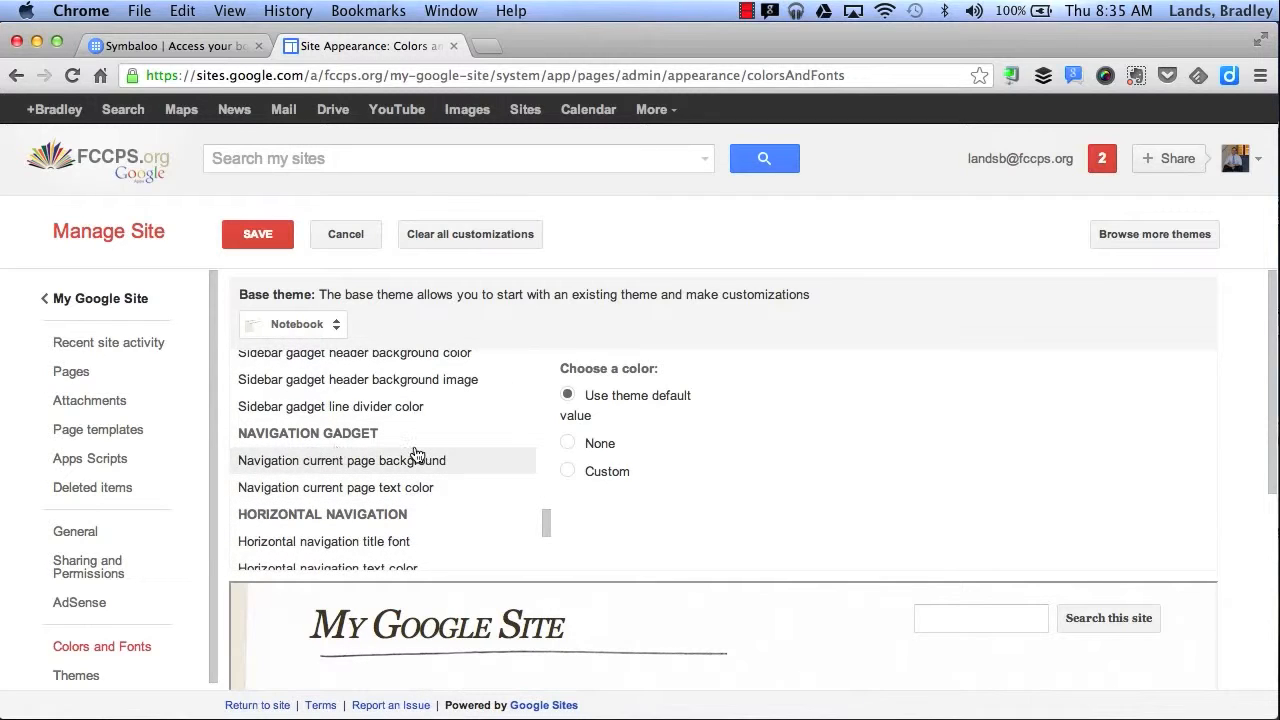
scroll(417, 454, up, 5)
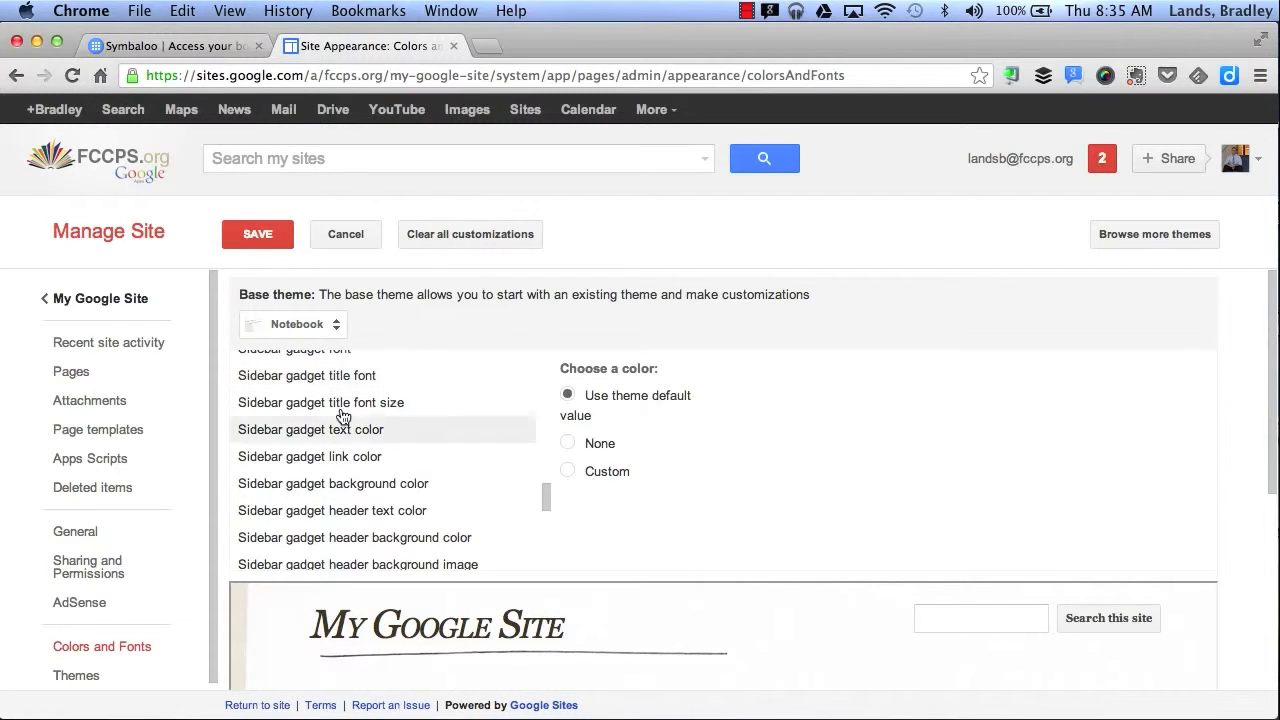
Change the site's theme to Shipshape, save it and return to the site.
click(75, 668)
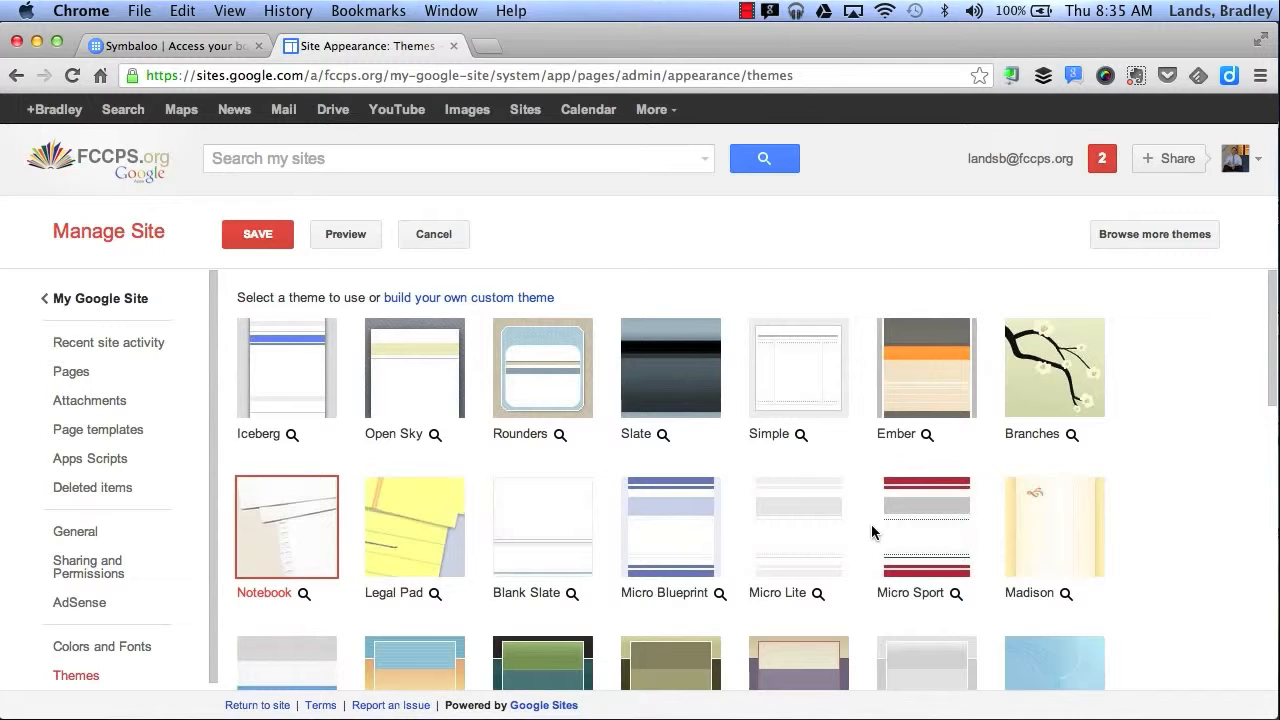
scroll(872, 530, down, 5)
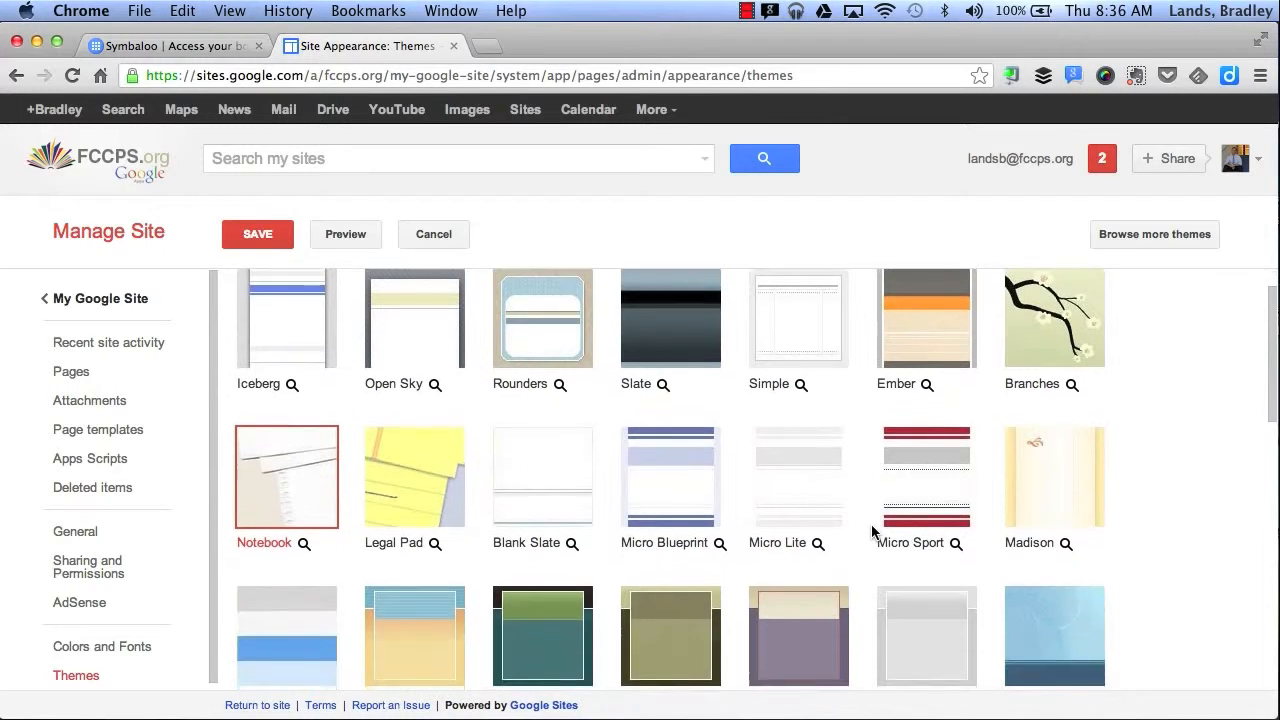
scroll(871, 524, down, 5)
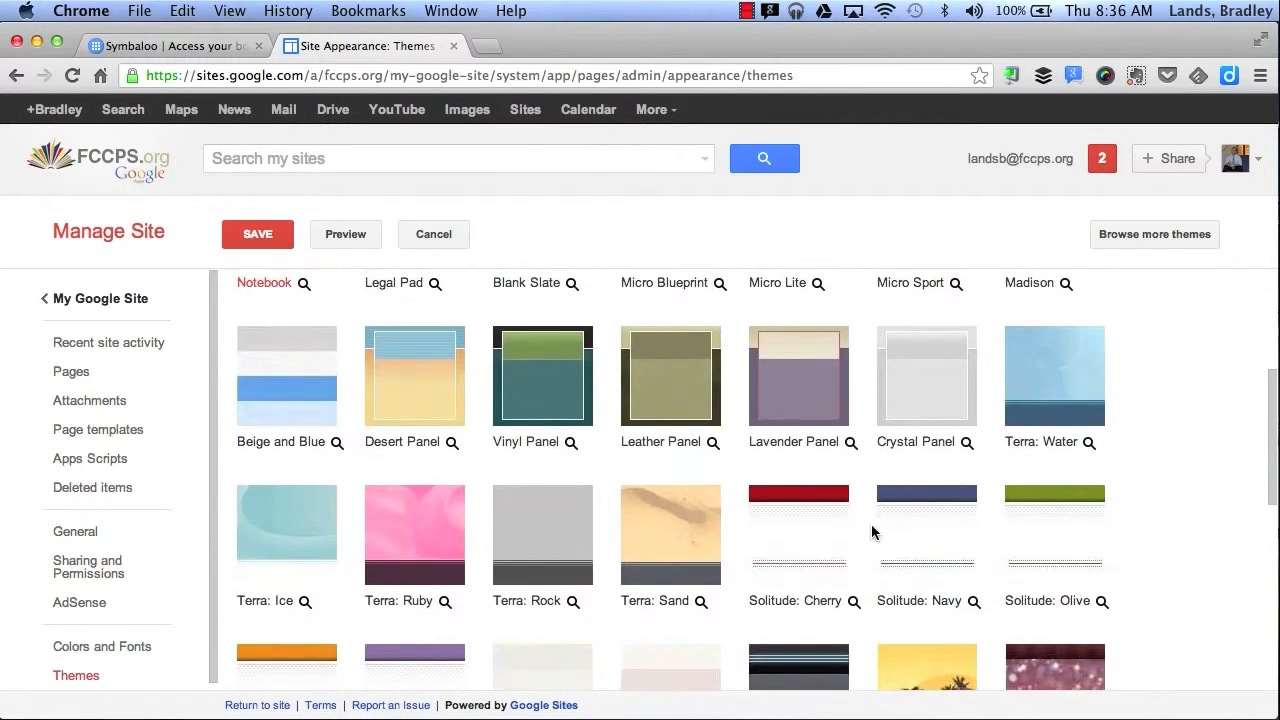
scroll(871, 524, down, 3)
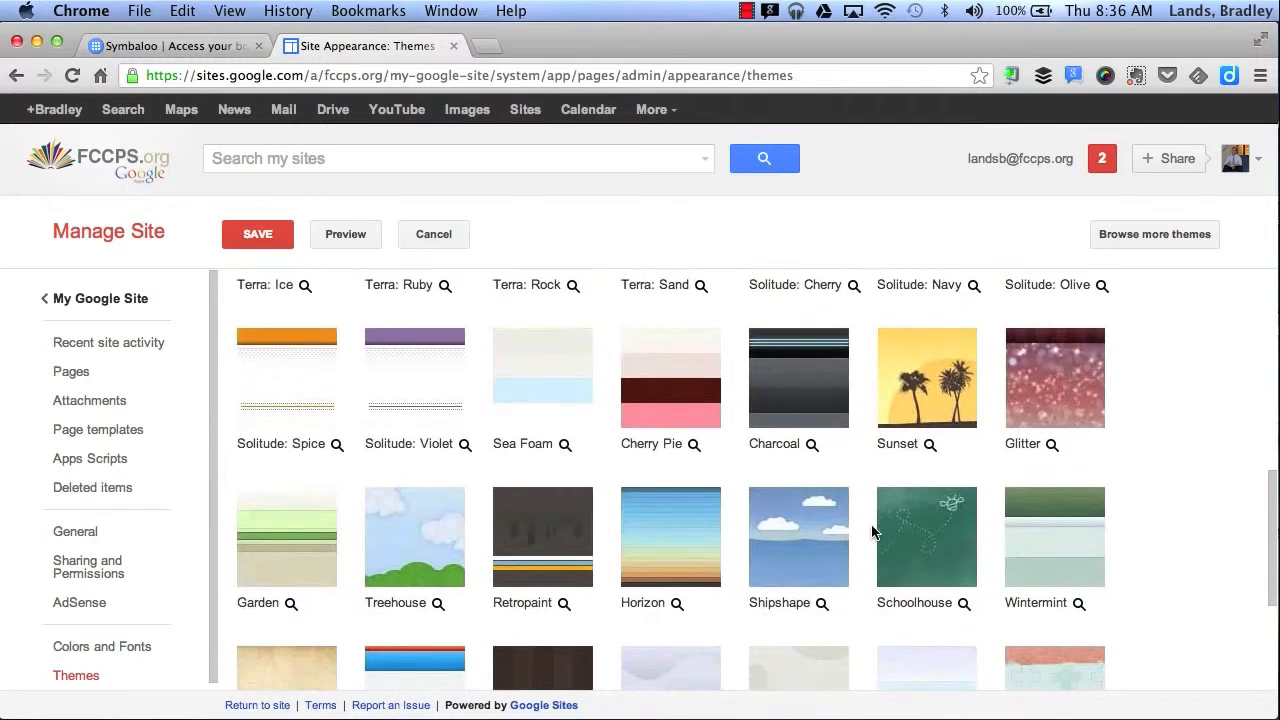
click(801, 556)
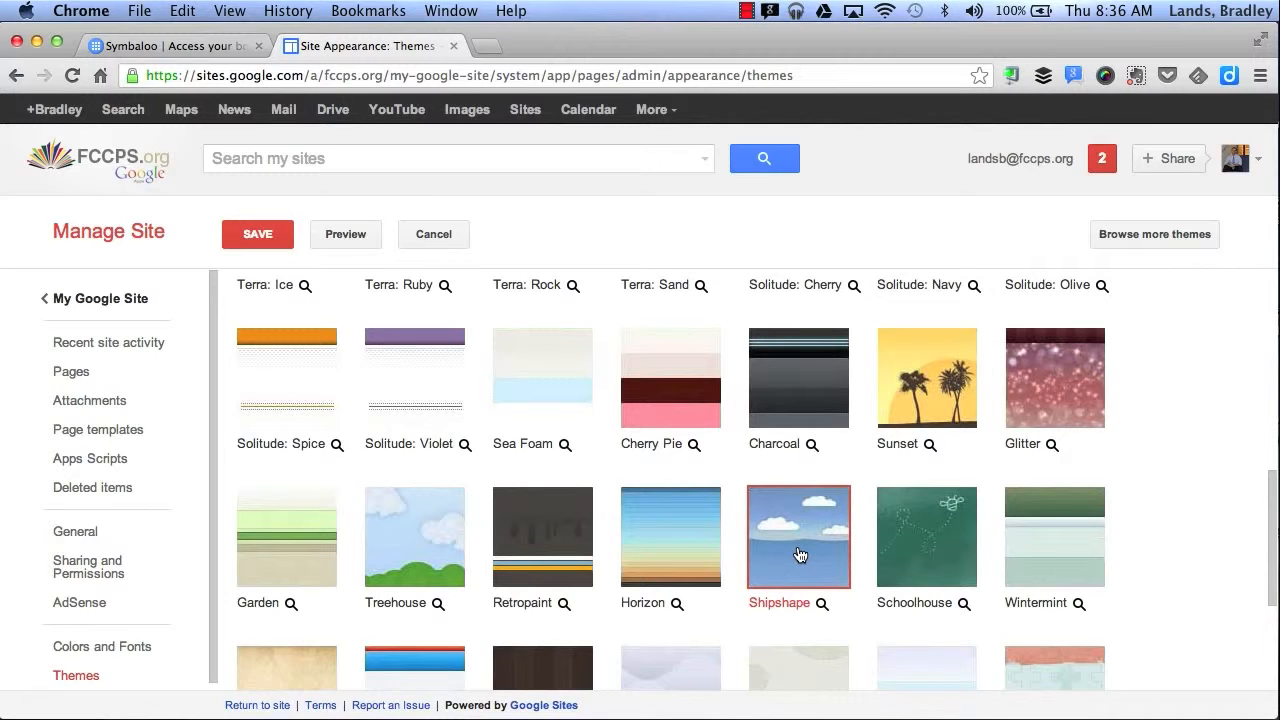
scroll(800, 556, up, 8)
click(280, 236)
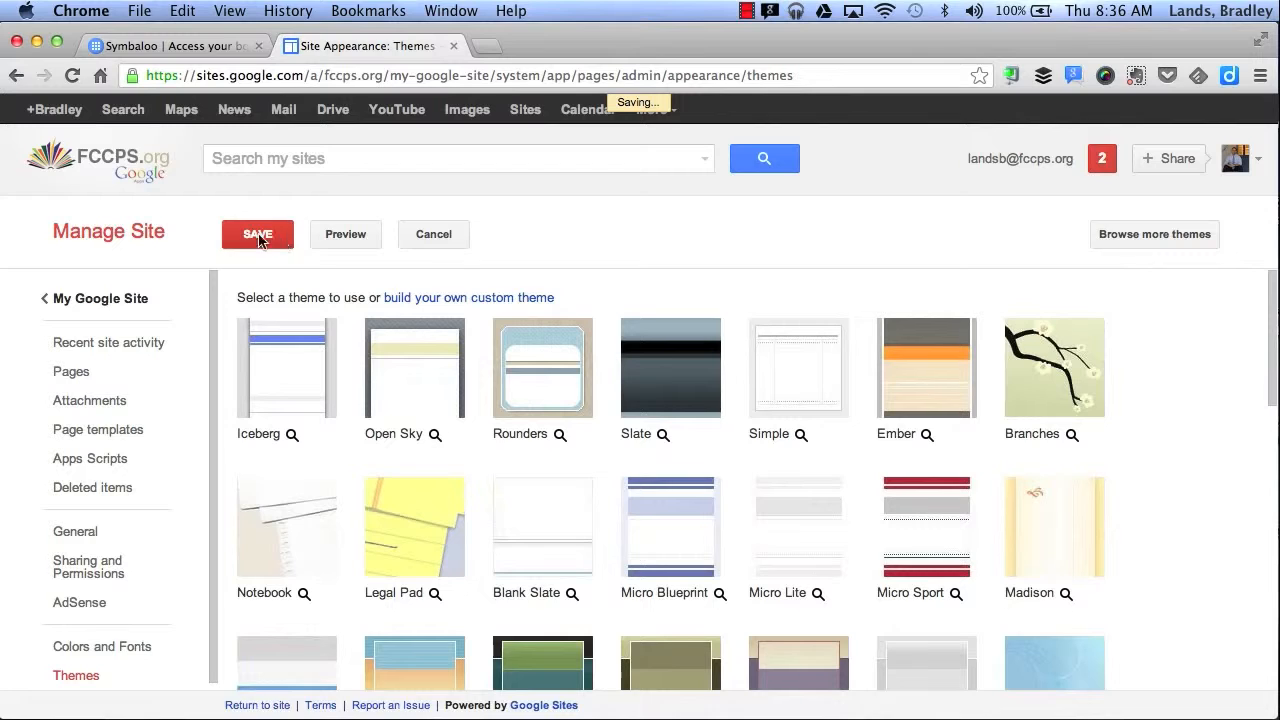
click(107, 310)
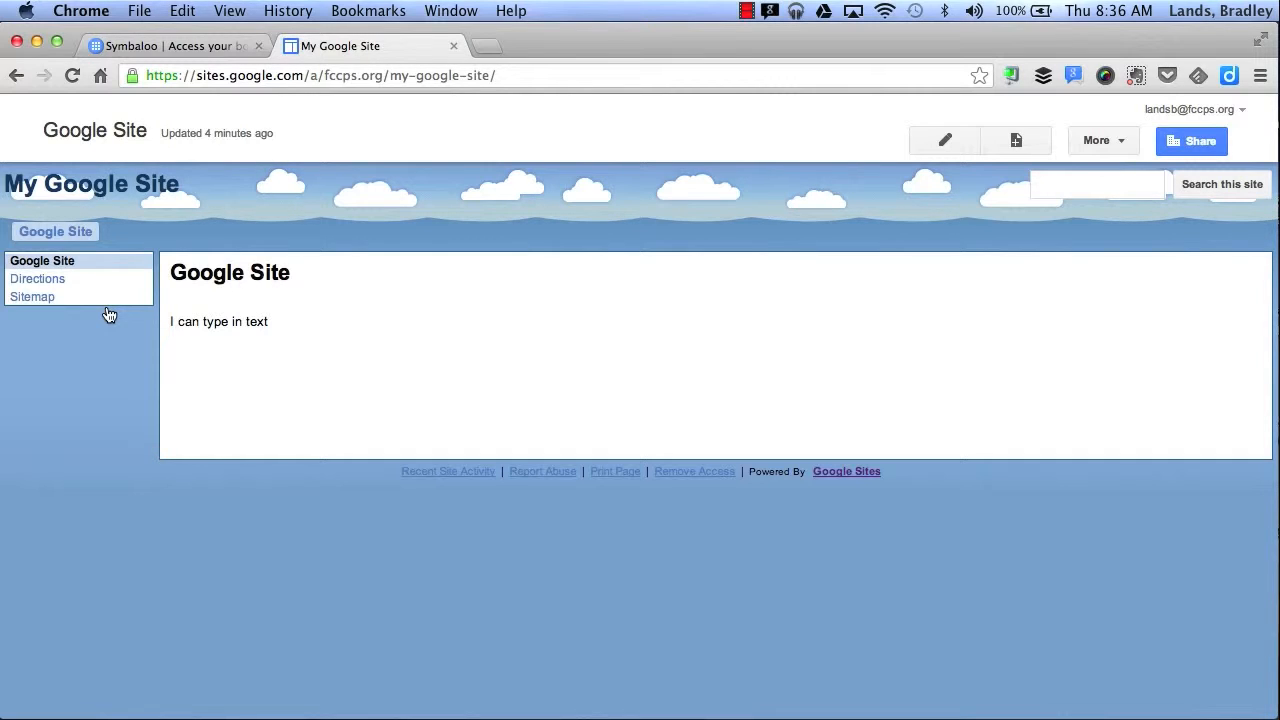
Open the site's sharing and permissions settings and view the options for adding people.
click(1210, 141)
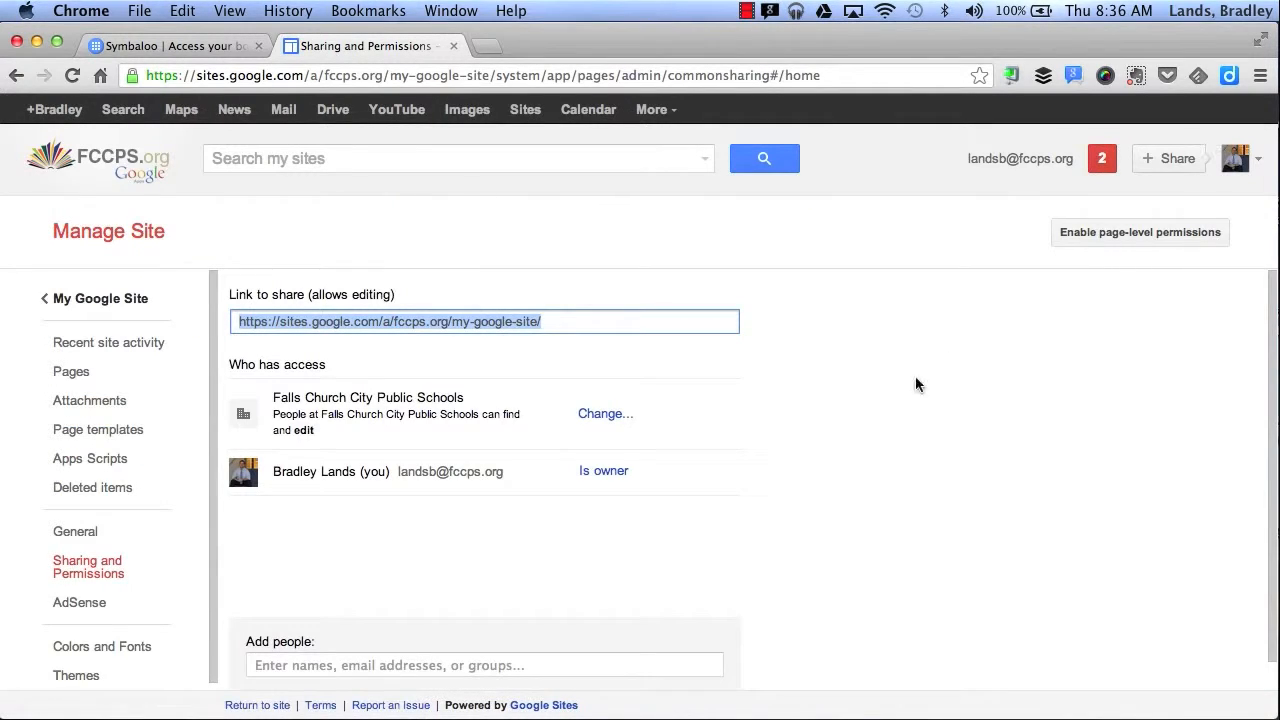
scroll(870, 463, down, 1)
click(307, 638)
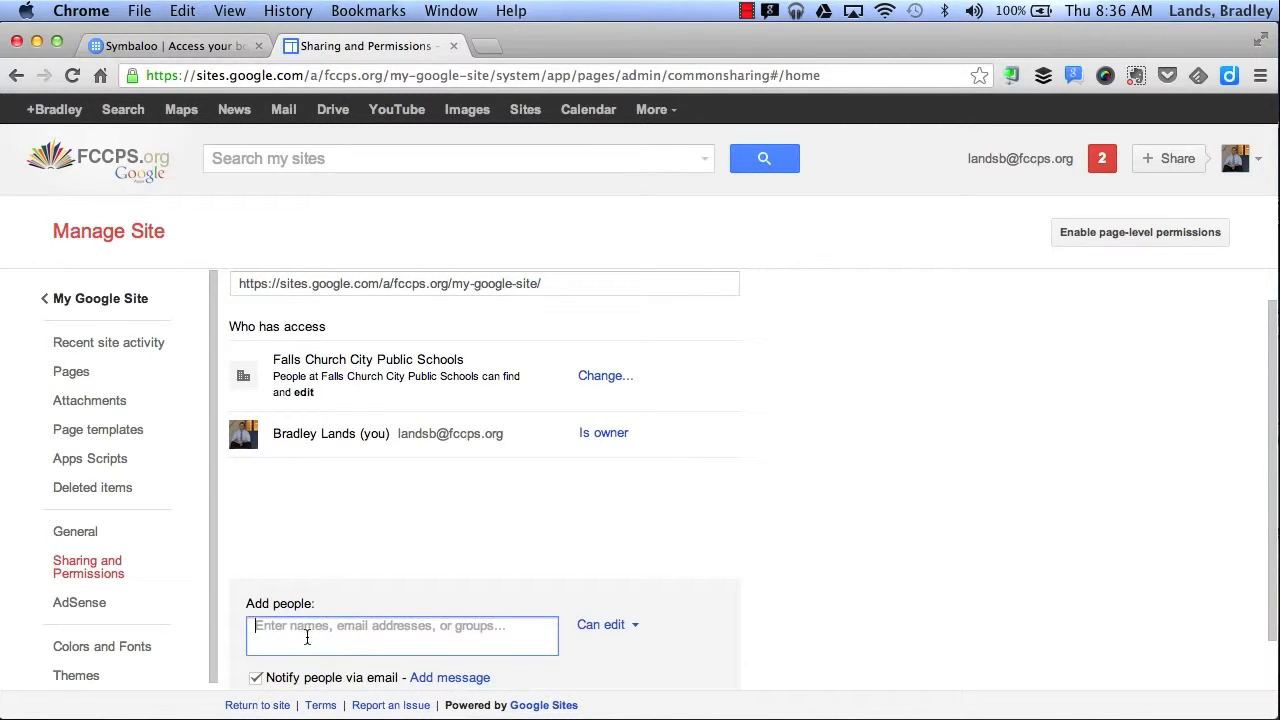
Review the visibility and access options, save them with Falls Church City Public Schools set to Can edit, and return to the site.
click(583, 375)
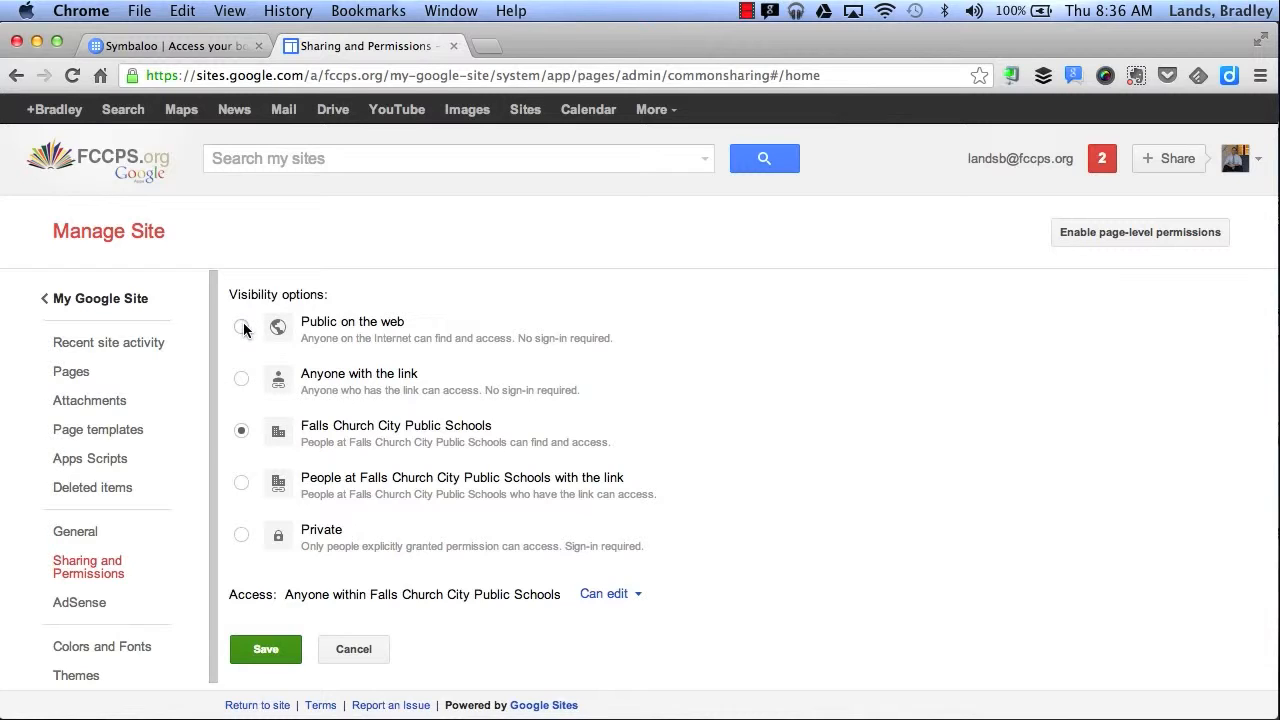
click(610, 598)
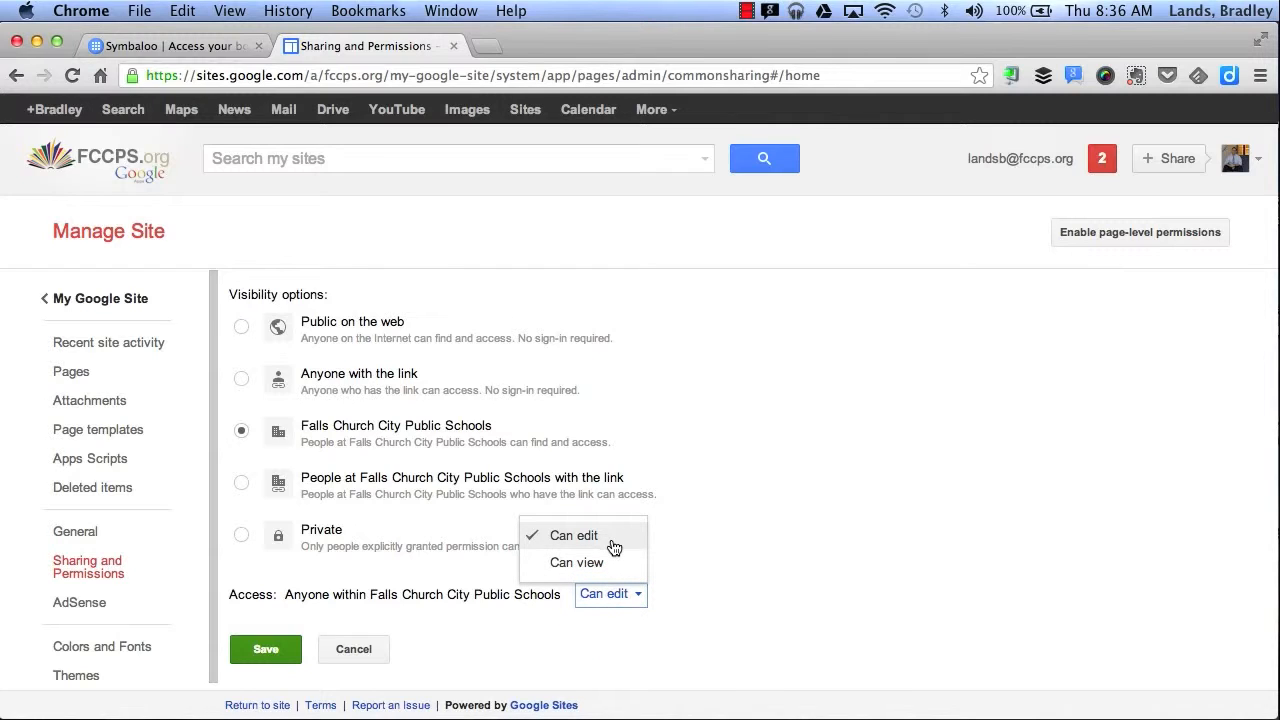
click(266, 649)
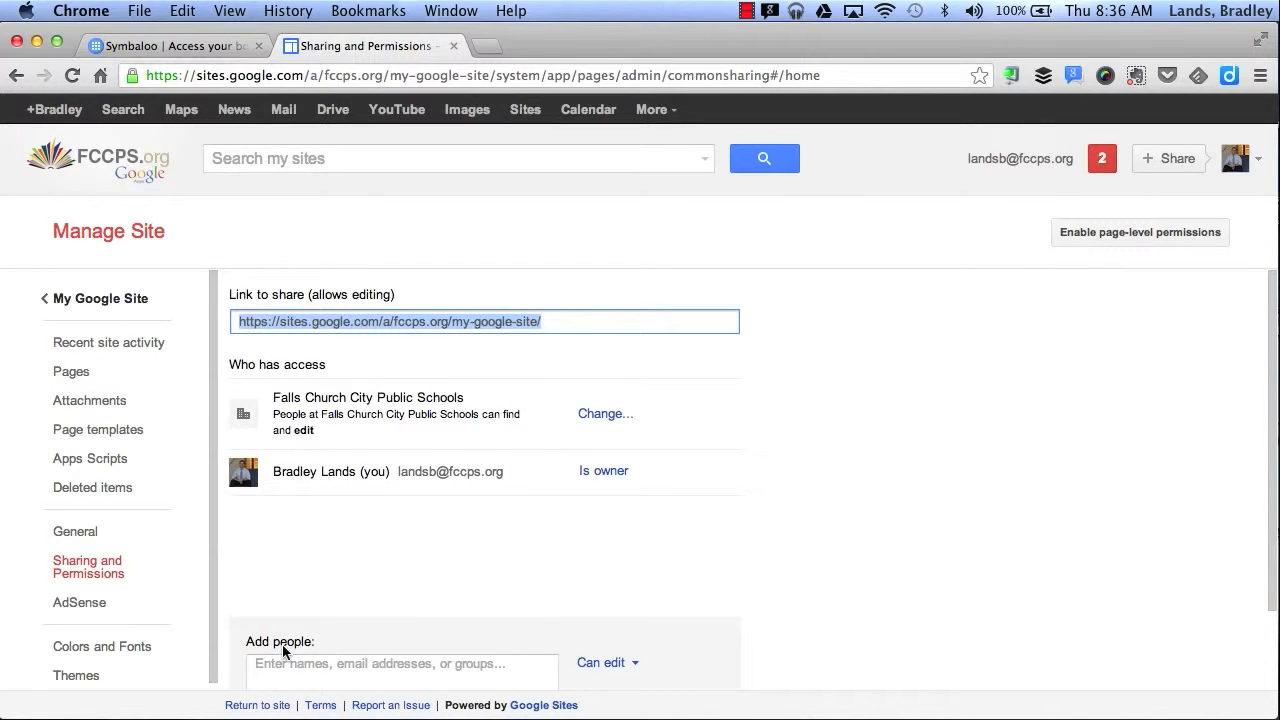
click(130, 300)
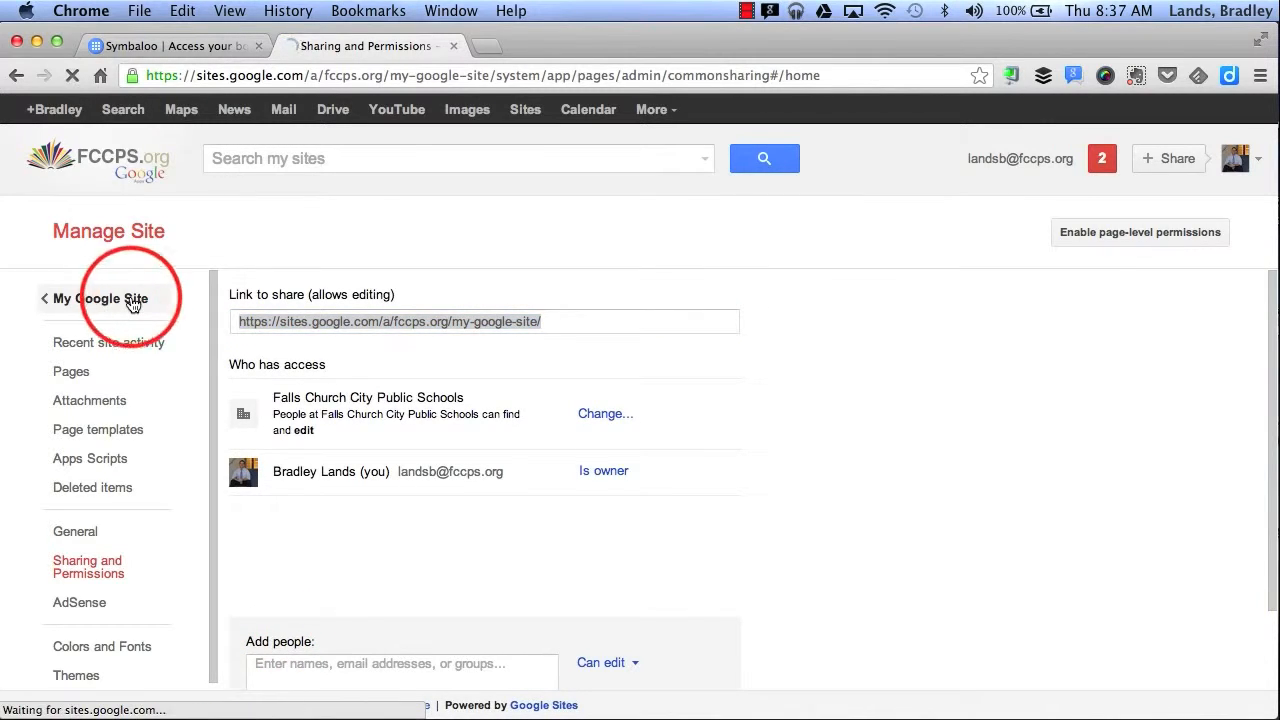